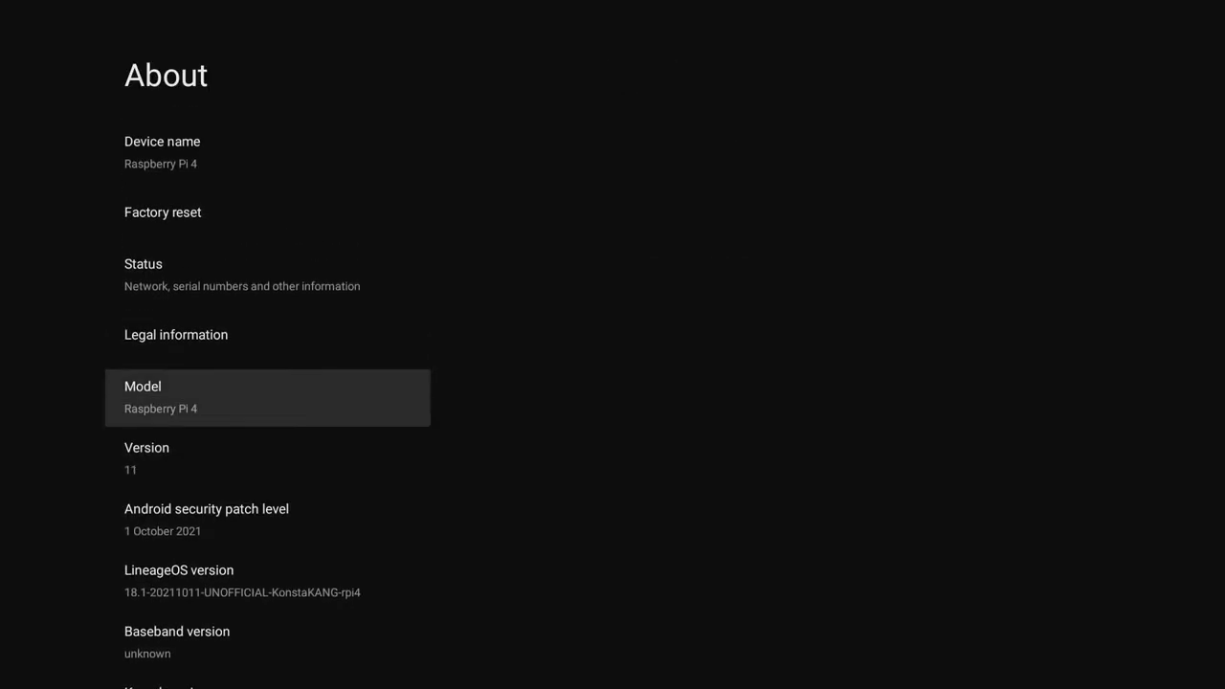
{"action": "key", "text": "Up"}
{"action": "key", "text": "Up"}
{"action": "key", "text": "Up"}
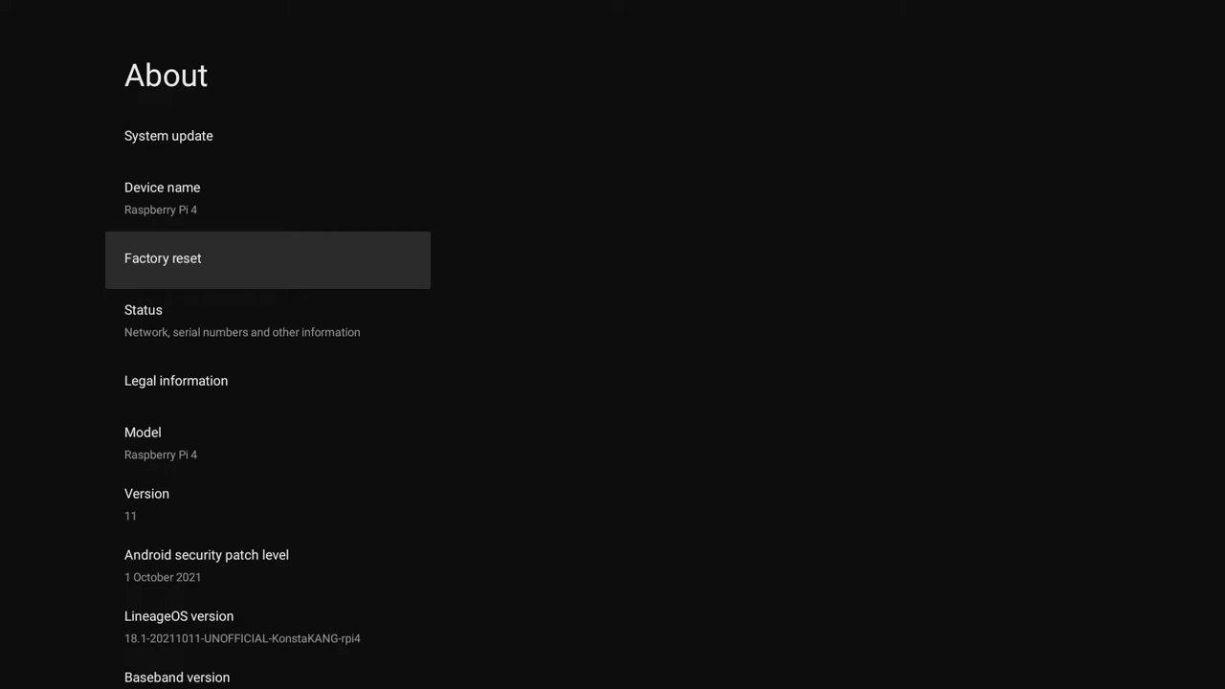
Step: Back out of About and System to the home screen and move along the apps row toward Hotstar
{"action": "key", "text": "Escape"}
{"action": "key", "text": "Escape"}
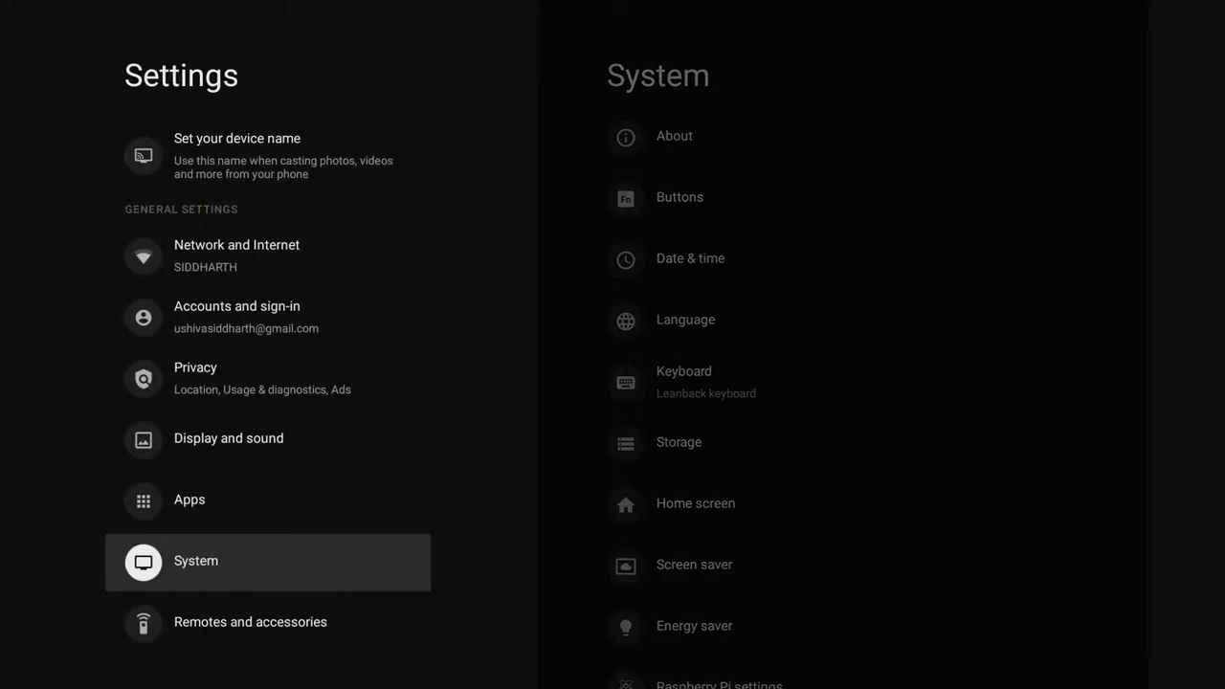
{"action": "key", "text": "Escape"}
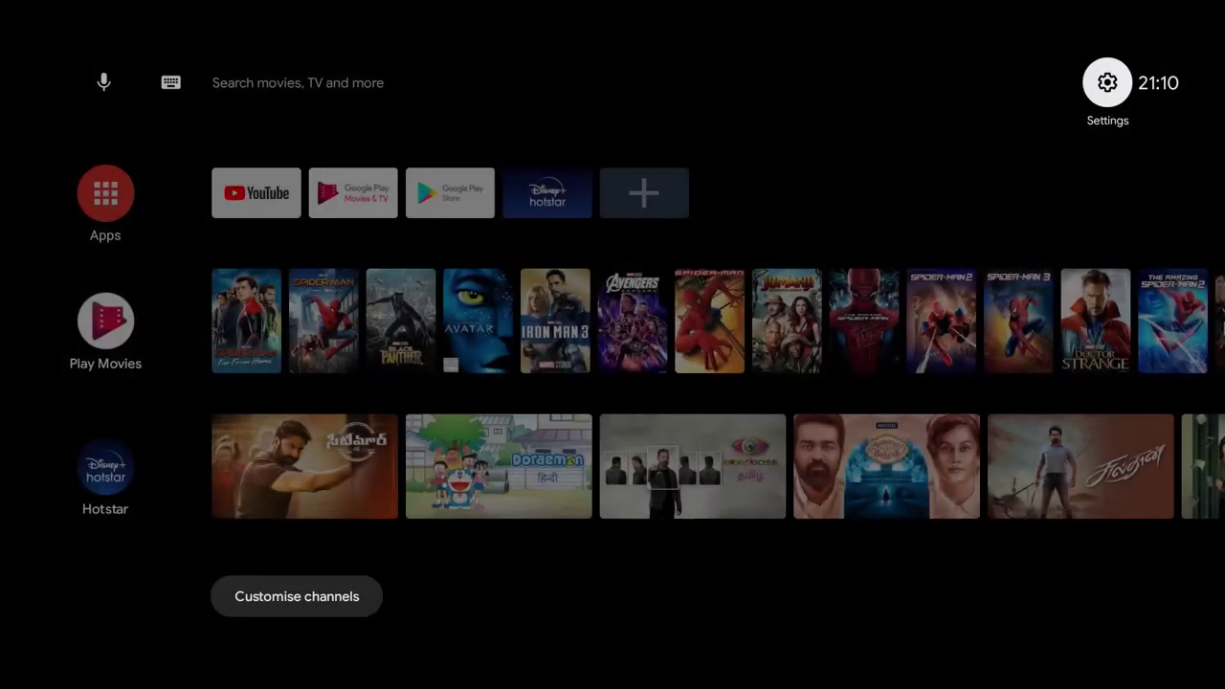
{"action": "key", "text": "Down"}
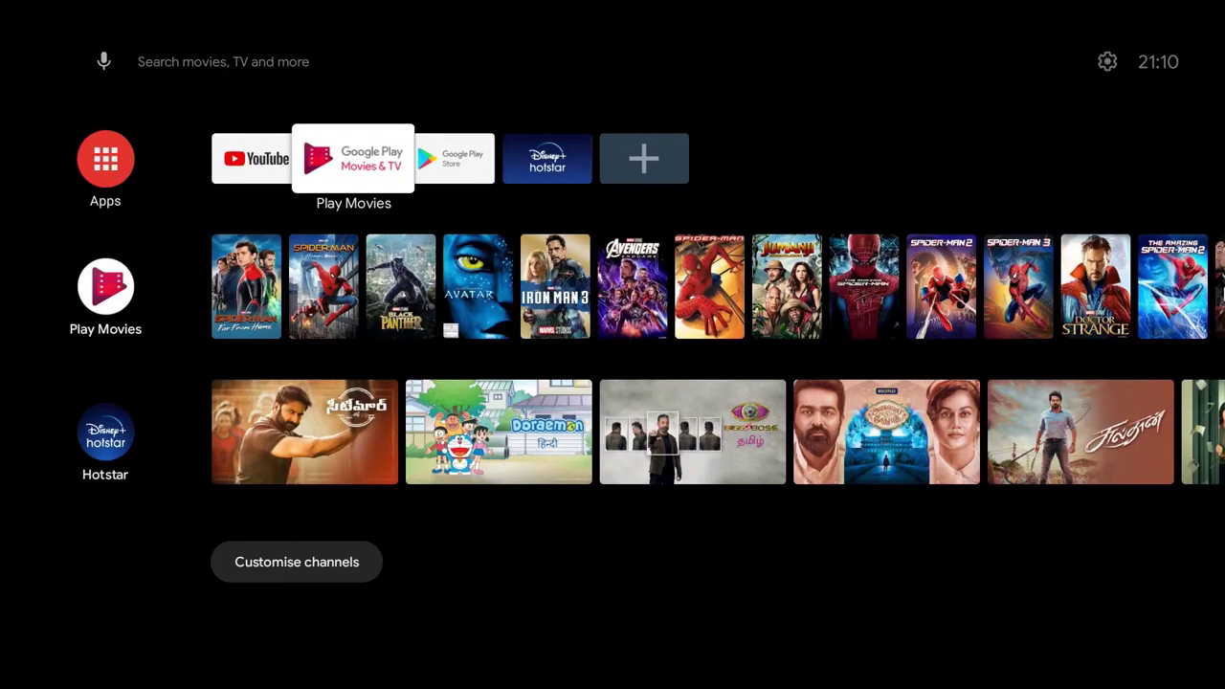
{"action": "key", "text": "Right"}
{"action": "key", "text": "Right"}
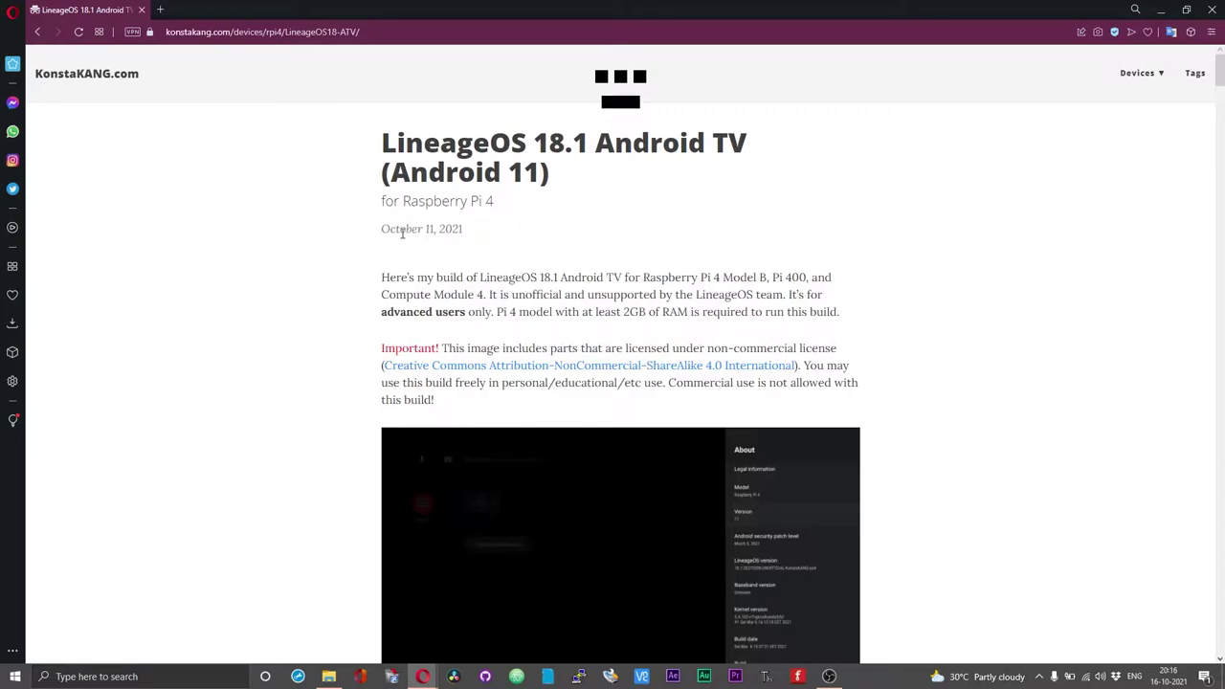
{"action": "scroll", "coordinate": [515, 242], "scroll_direction": "down", "scroll_amount": 1}
{"action": "scroll", "coordinate": [515, 243], "scroll_direction": "down", "scroll_amount": 1}
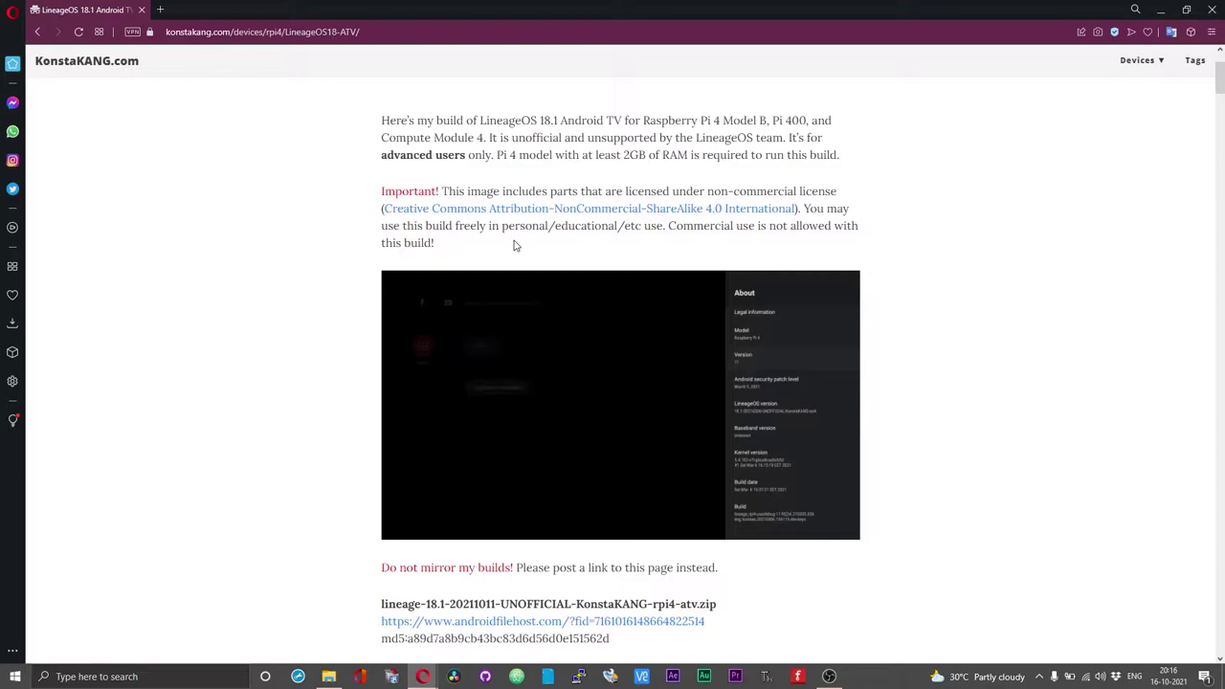
{"action": "scroll", "coordinate": [513, 246], "scroll_direction": "down", "scroll_amount": 1}
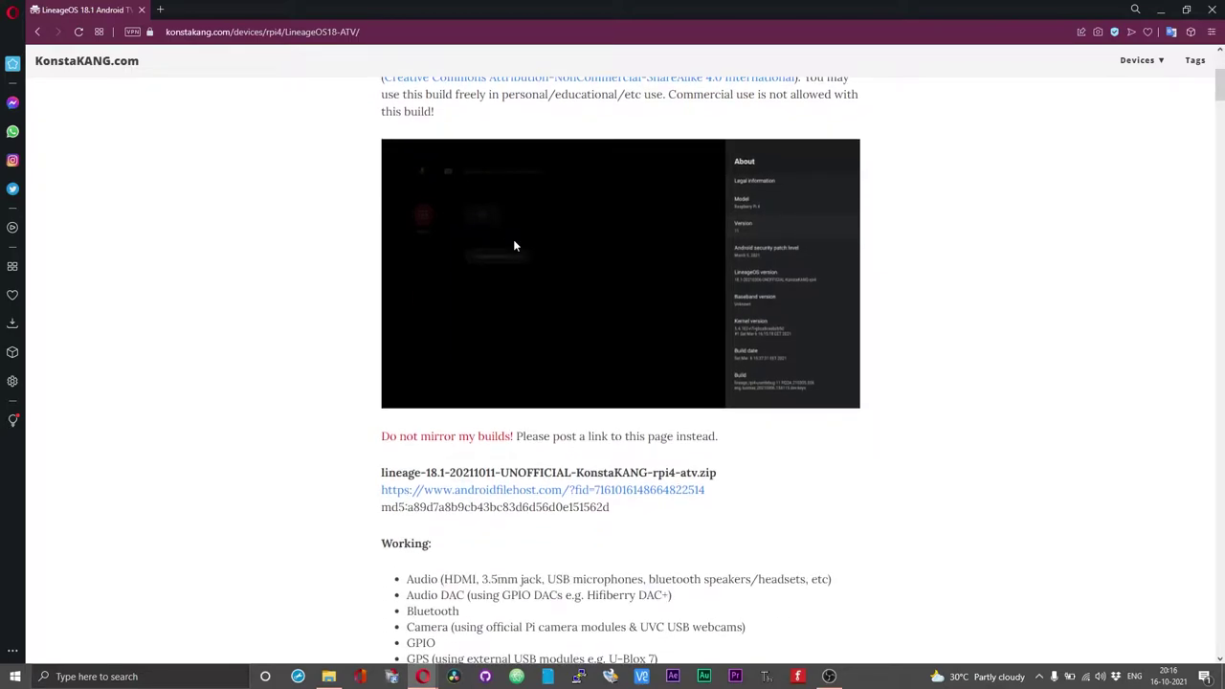
{"action": "scroll", "coordinate": [514, 246], "scroll_direction": "down", "scroll_amount": 2}
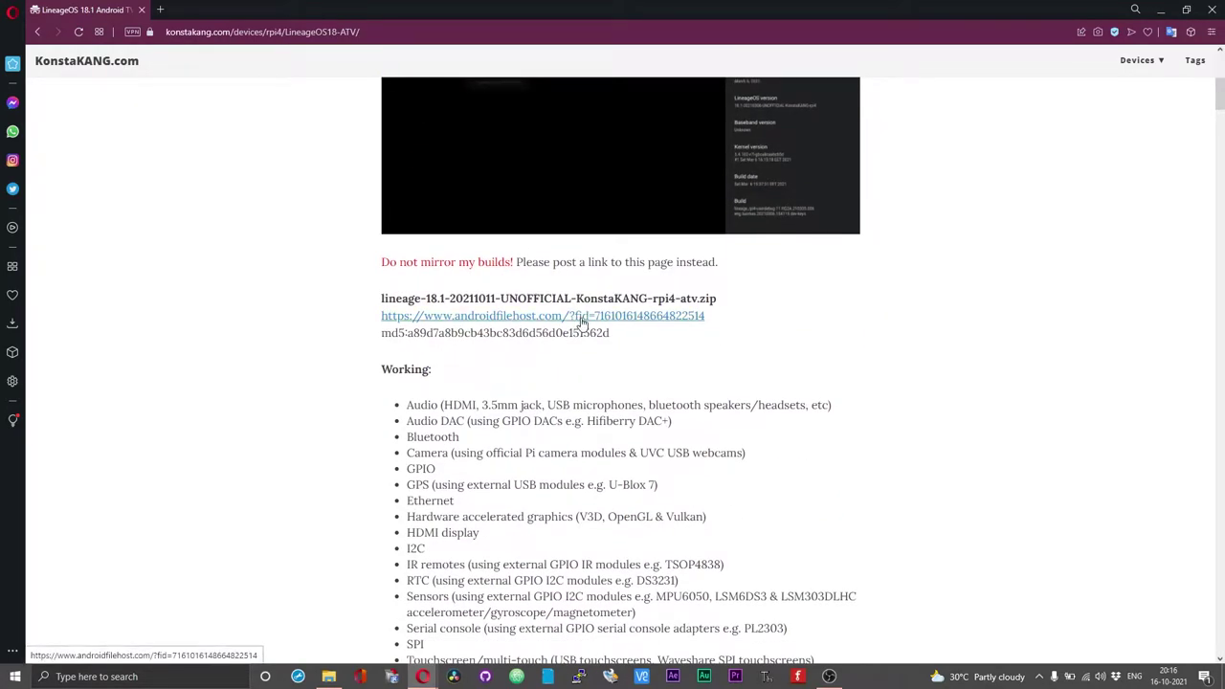
{"action": "scroll", "coordinate": [668, 325], "scroll_direction": "down", "scroll_amount": 1}
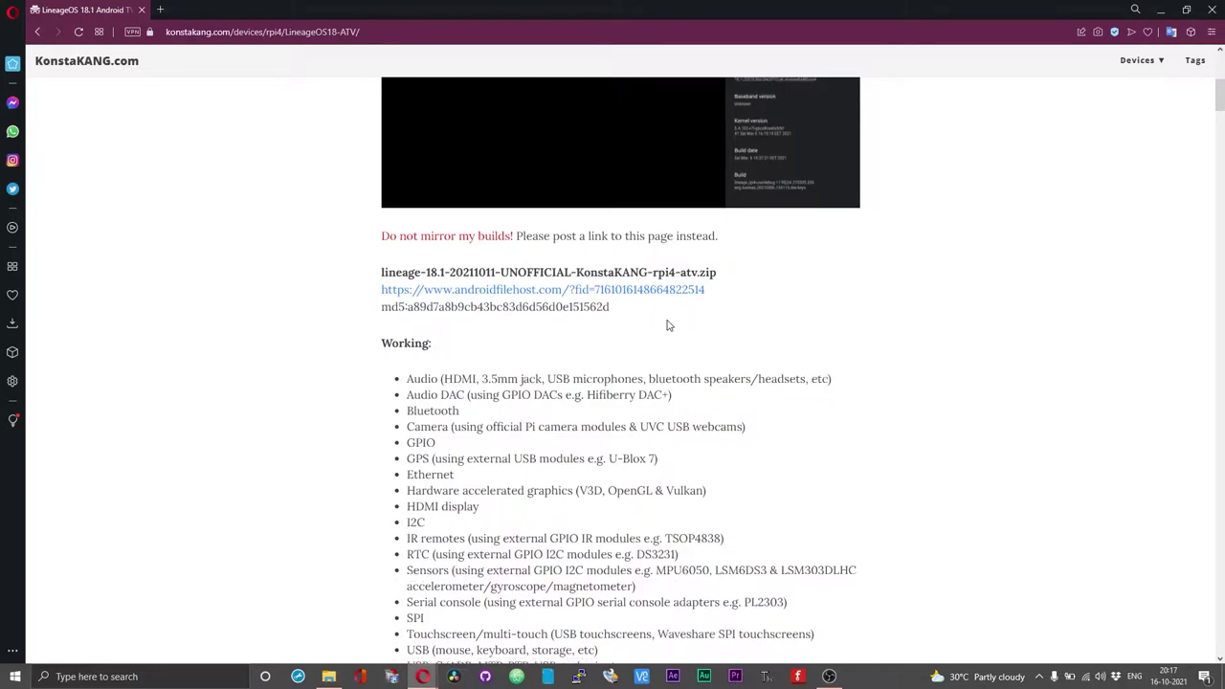
{"action": "scroll", "coordinate": [668, 326], "scroll_direction": "down", "scroll_amount": 2}
{"action": "scroll", "coordinate": [668, 325], "scroll_direction": "down", "scroll_amount": 2}
{"action": "scroll", "coordinate": [668, 326], "scroll_direction": "down", "scroll_amount": 3}
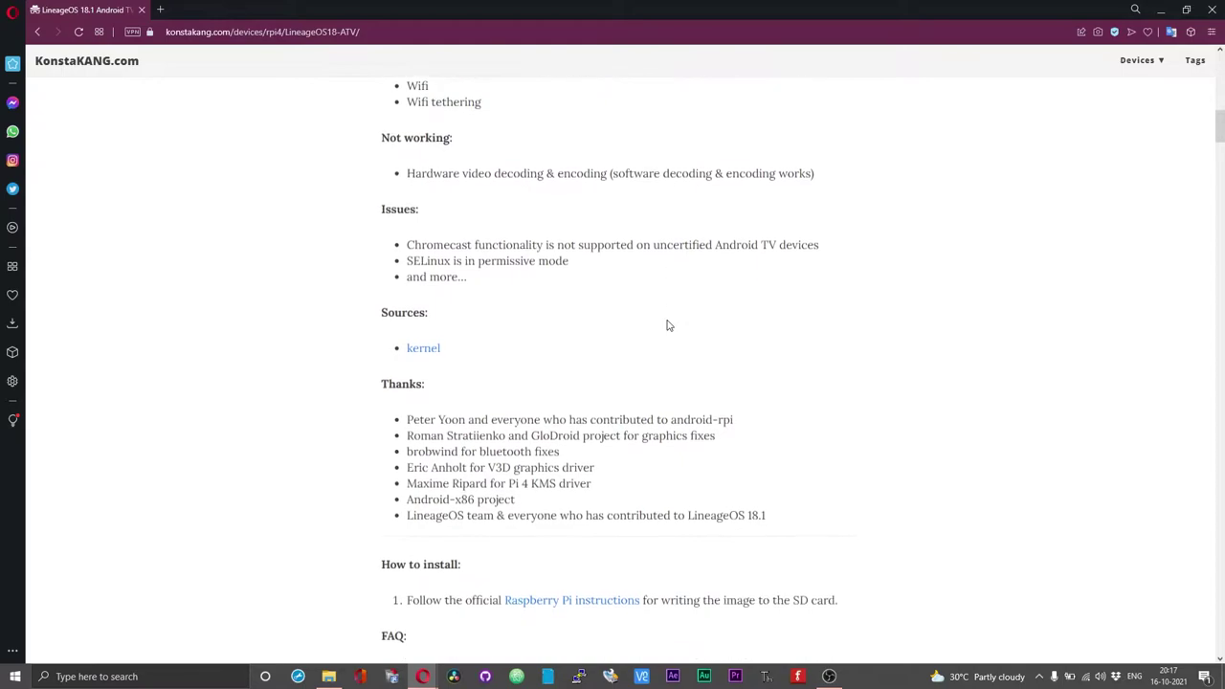
{"action": "scroll", "coordinate": [668, 325], "scroll_direction": "down", "scroll_amount": 3}
{"action": "scroll", "coordinate": [668, 321], "scroll_direction": "down", "scroll_amount": 3}
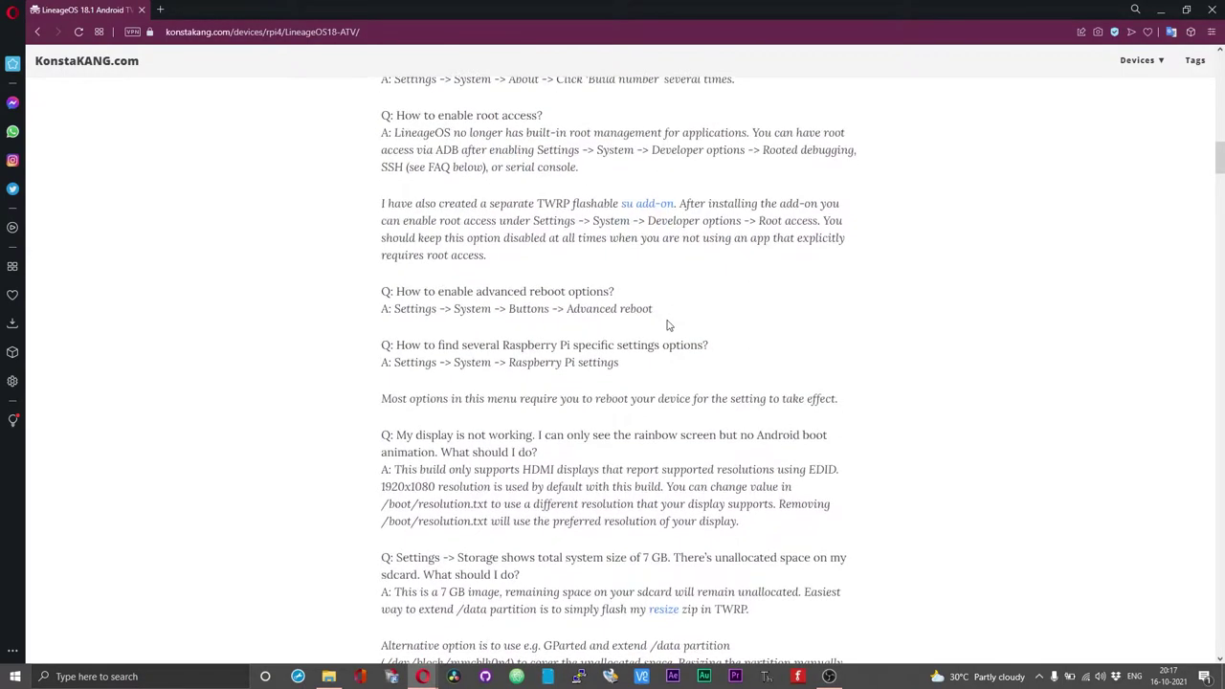
{"action": "scroll", "coordinate": [668, 322], "scroll_direction": "down", "scroll_amount": 3}
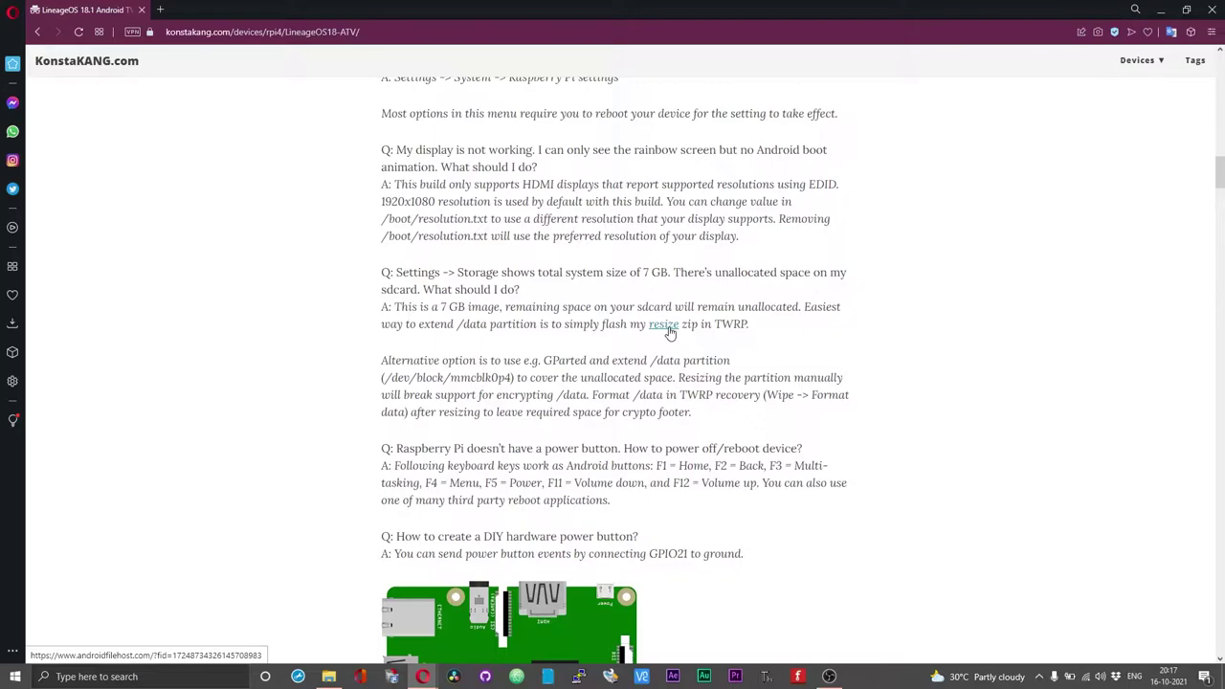
{"action": "scroll", "coordinate": [670, 332], "scroll_direction": "up", "scroll_amount": 7}
{"action": "scroll", "coordinate": [670, 332], "scroll_direction": "up", "scroll_amount": 6}
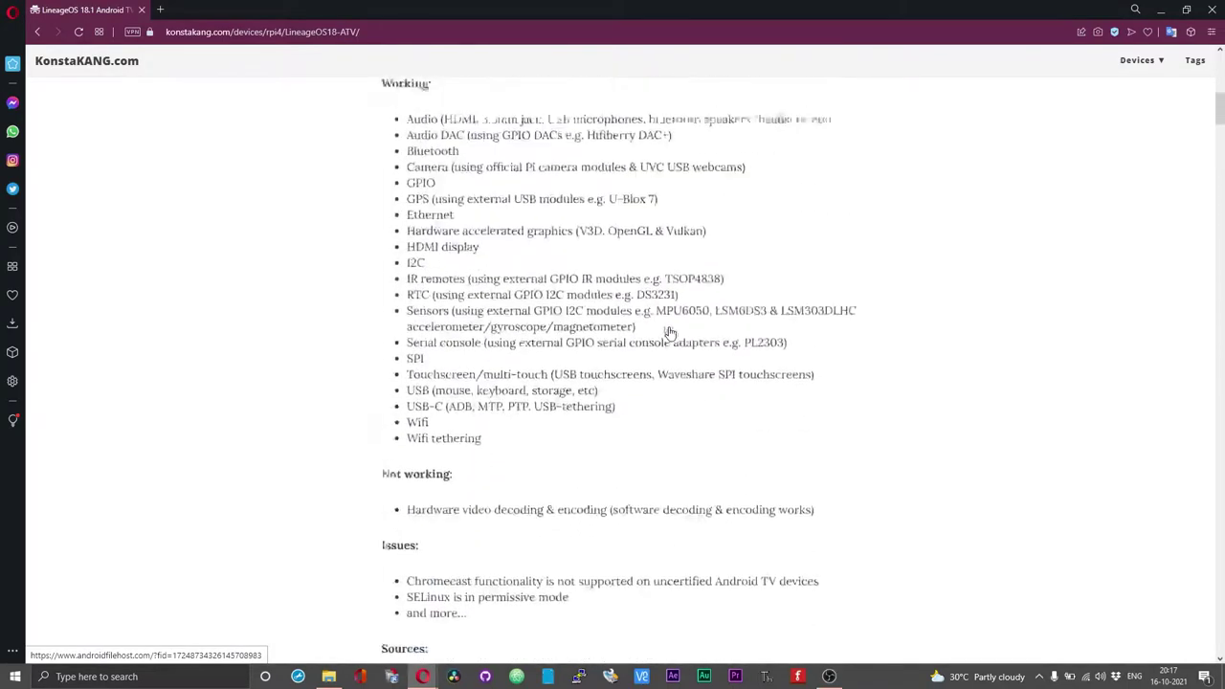
{"action": "scroll", "coordinate": [669, 332], "scroll_direction": "up", "scroll_amount": 3}
{"action": "scroll", "coordinate": [670, 332], "scroll_direction": "up", "scroll_amount": 3}
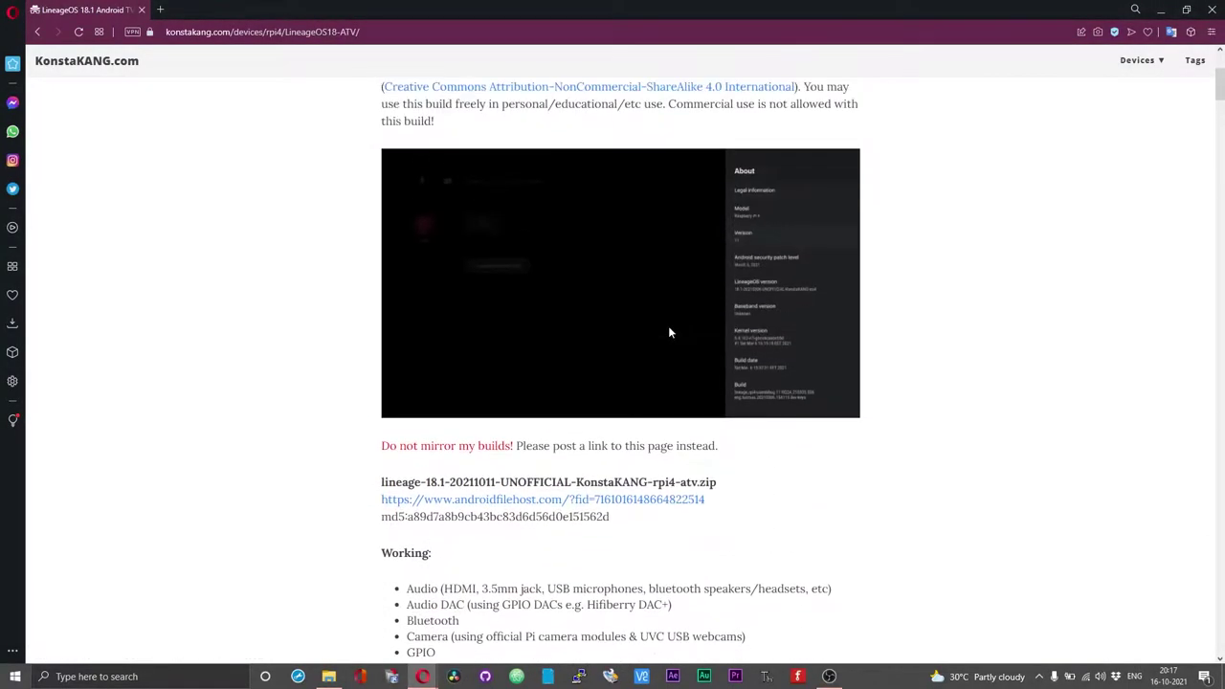
{"action": "scroll", "coordinate": [669, 332], "scroll_direction": "up", "scroll_amount": 1}
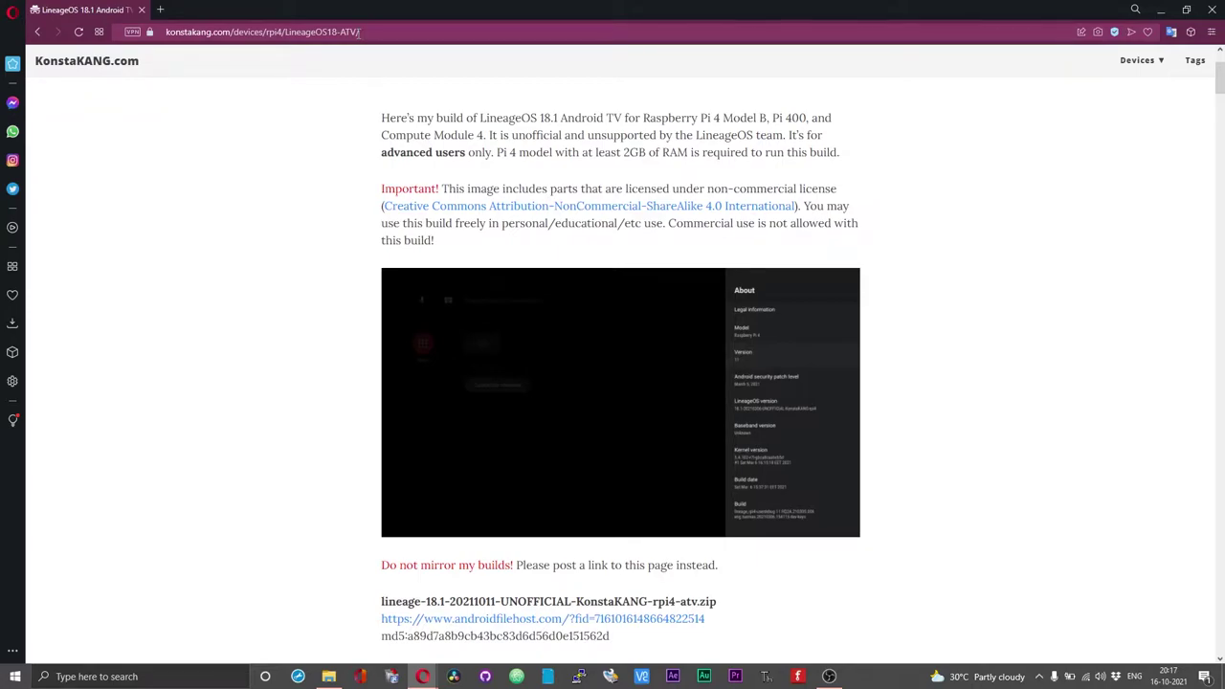
Step: Search 'opengapp' in the address bar and open The Open GApps Project download page
{"action": "left_click", "coordinate": [359, 32]}
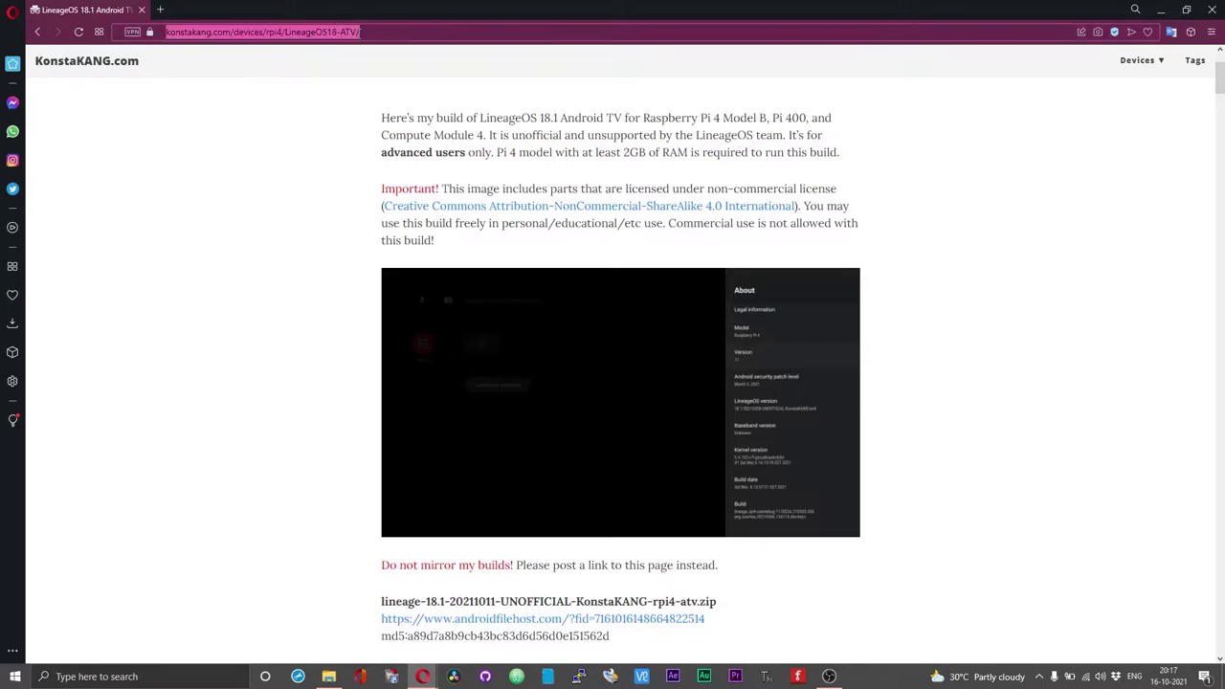
{"action": "type", "text": "ope"}
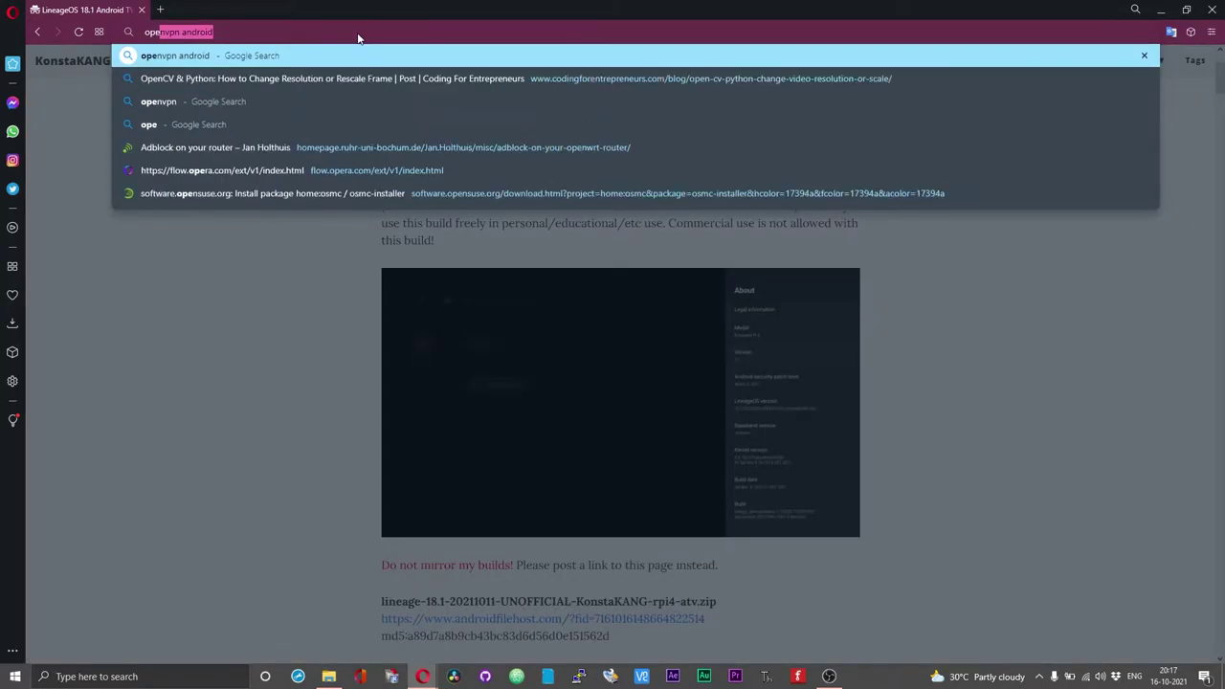
{"action": "type", "text": "ngapp"}
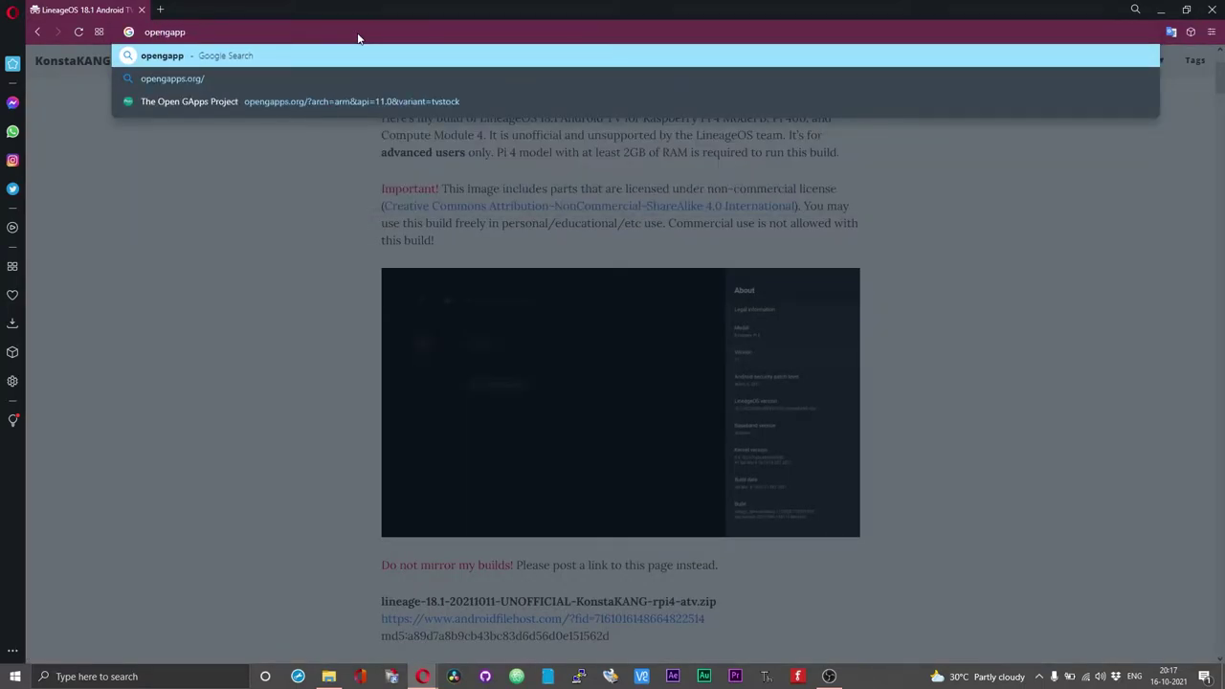
{"action": "key", "text": "Down"}
{"action": "key", "text": "Down"}
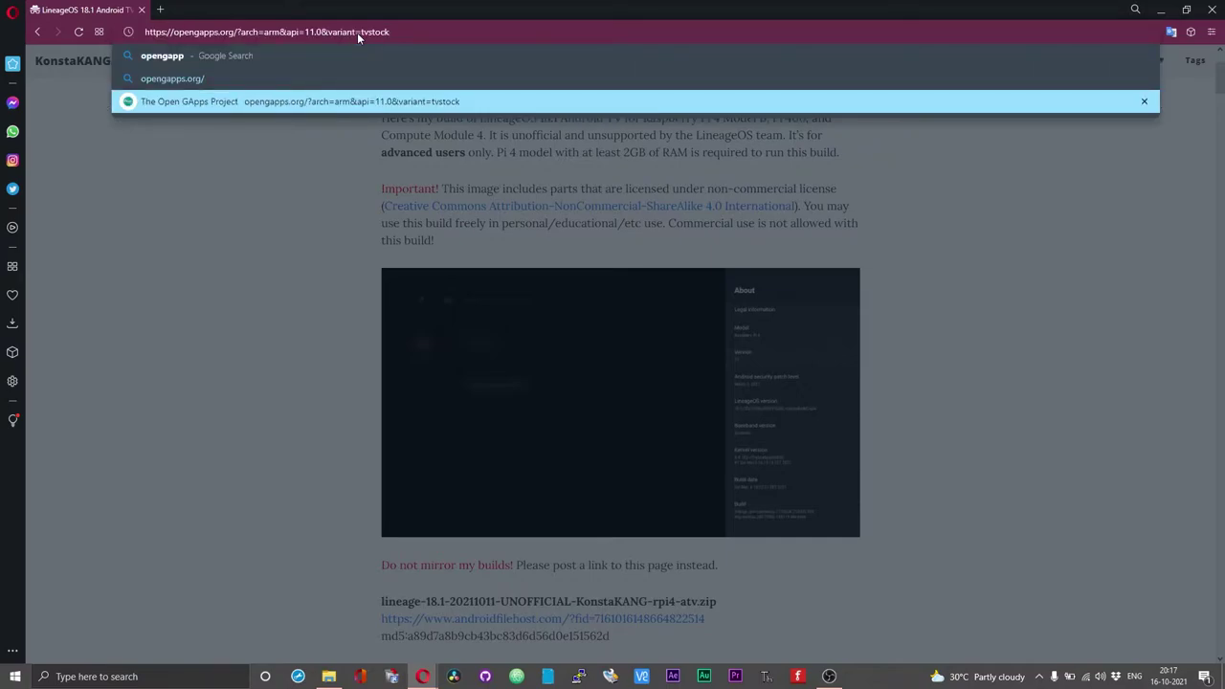
{"action": "key", "text": "Return"}
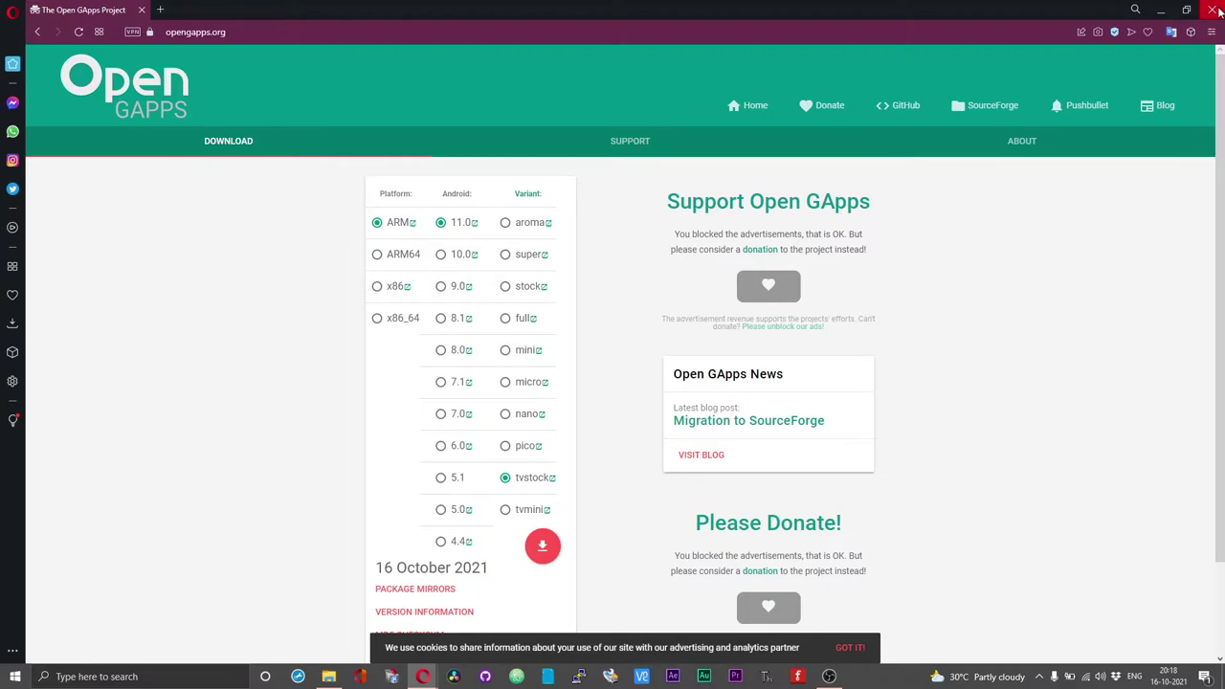
Step: Close the browser and launch Raspberry Pi Imager from Windows search
{"action": "left_click", "coordinate": [1213, 10]}
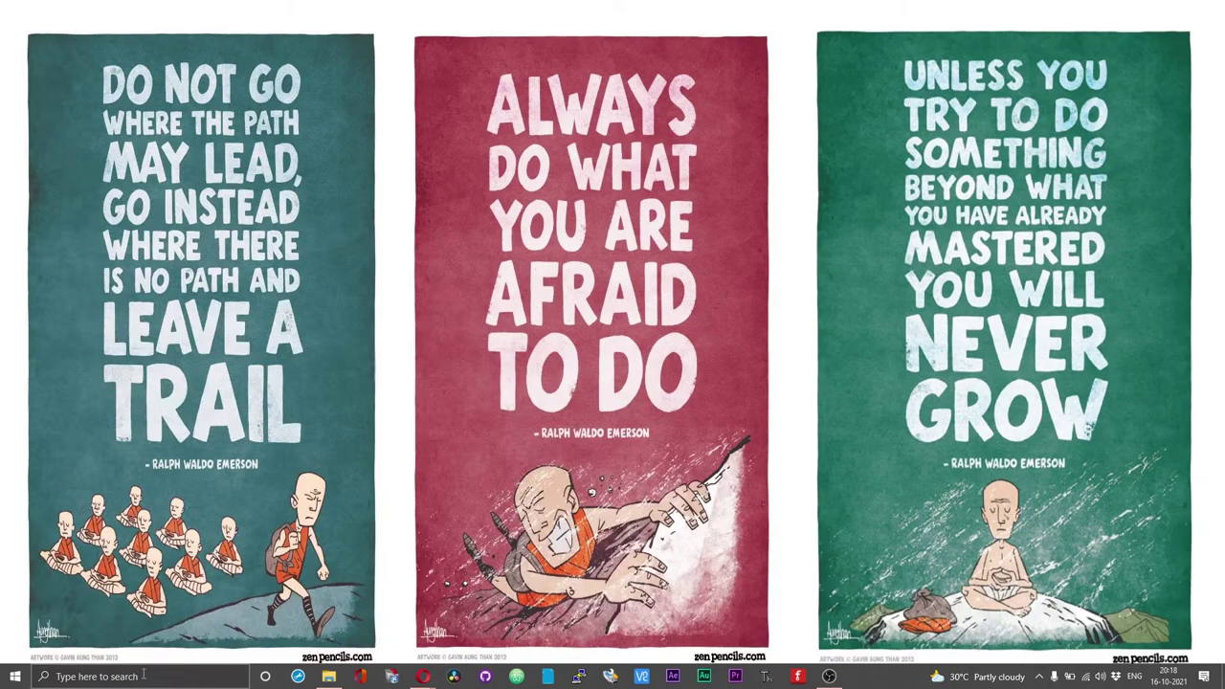
{"action": "left_click", "coordinate": [143, 677]}
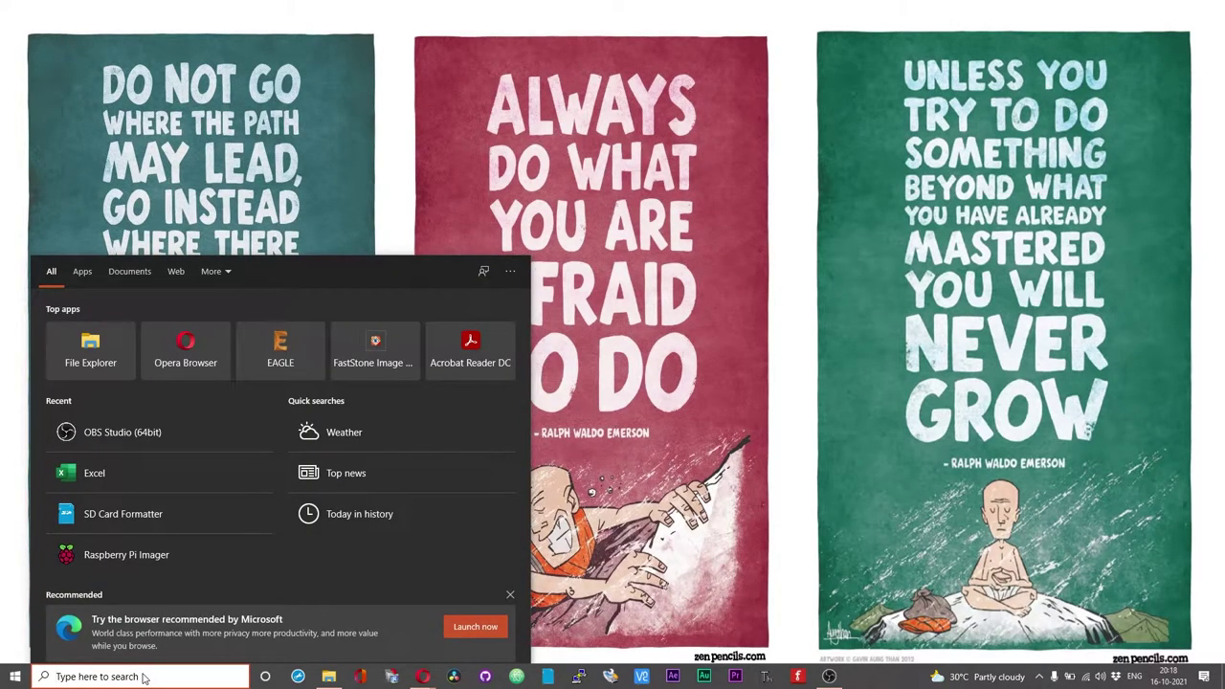
{"action": "left_click", "coordinate": [128, 559]}
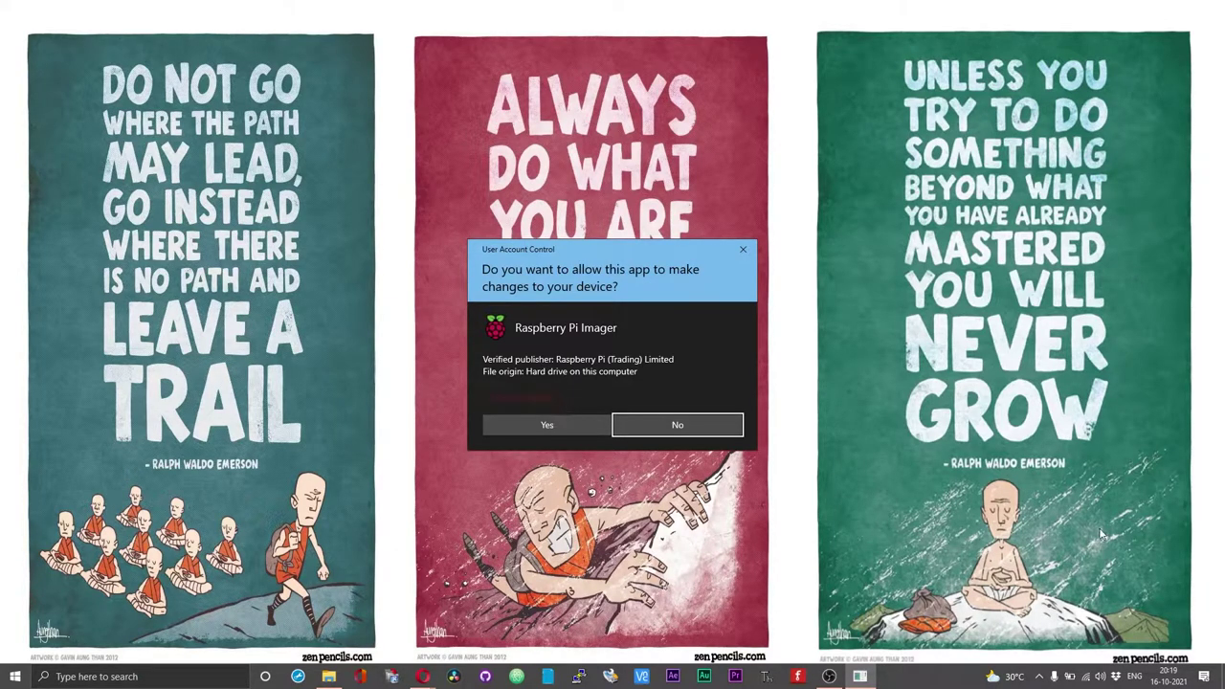
Step: Mute the speakers and allow Raspberry Pi Imager to run with administrator permission
{"action": "left_click", "coordinate": [1099, 676]}
{"action": "left_click", "coordinate": [1016, 645]}
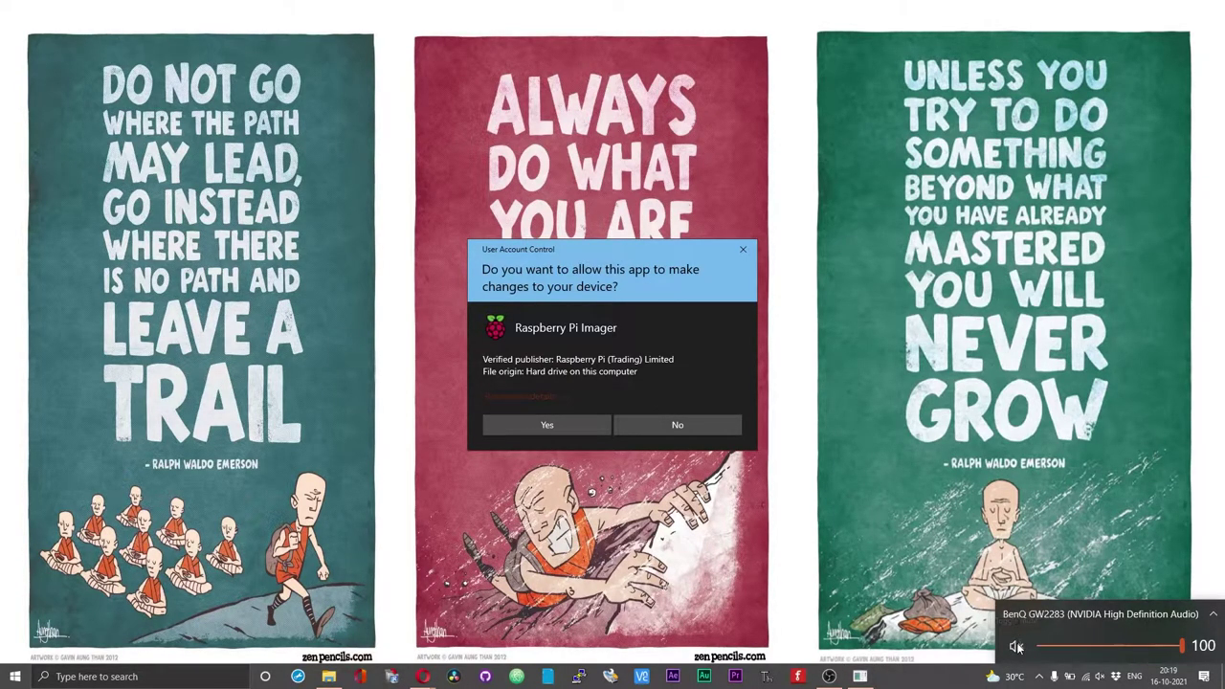
{"action": "left_click", "coordinate": [598, 425]}
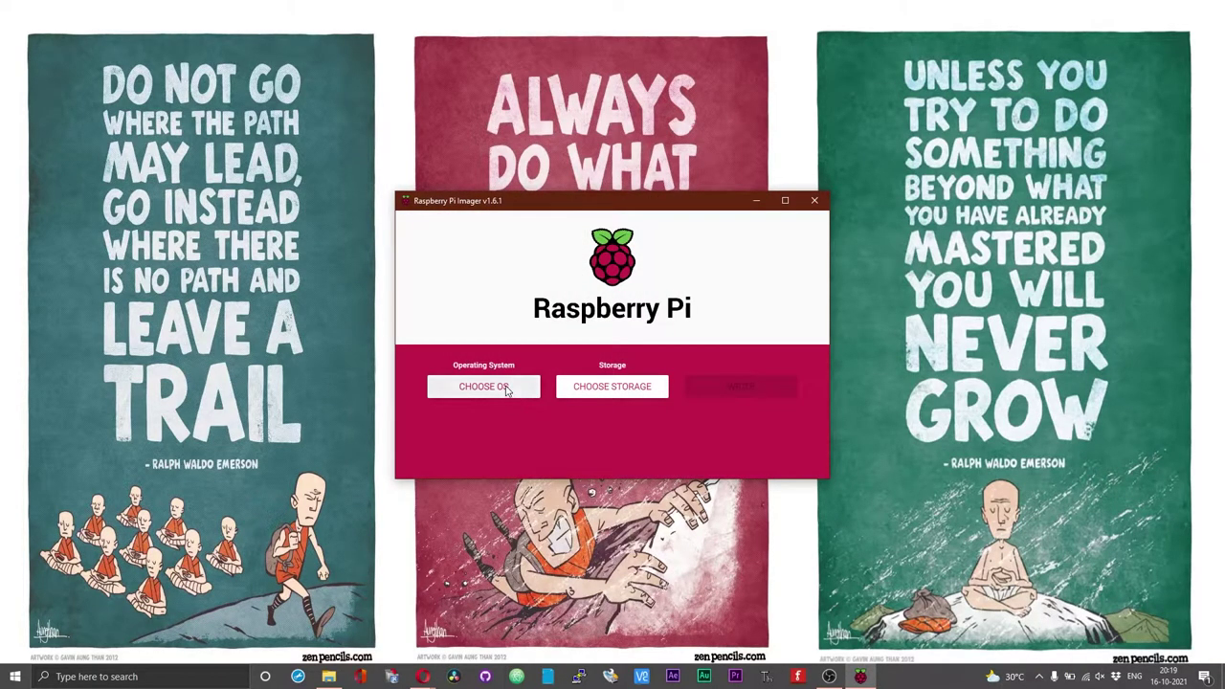
Step: Choose Use custom and select the LineageOS 18.1 KonstaKANG Android TV zip
{"action": "left_click", "coordinate": [506, 389]}
{"action": "left_click", "coordinate": [506, 389]}
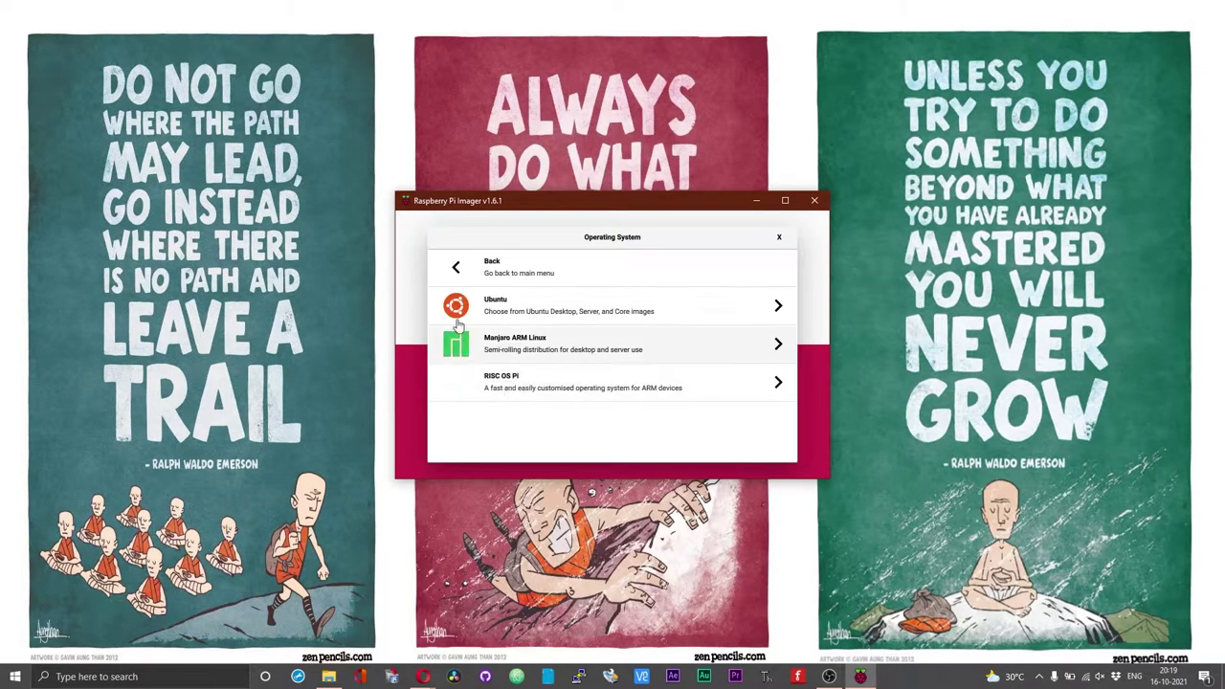
{"action": "left_click", "coordinate": [456, 272]}
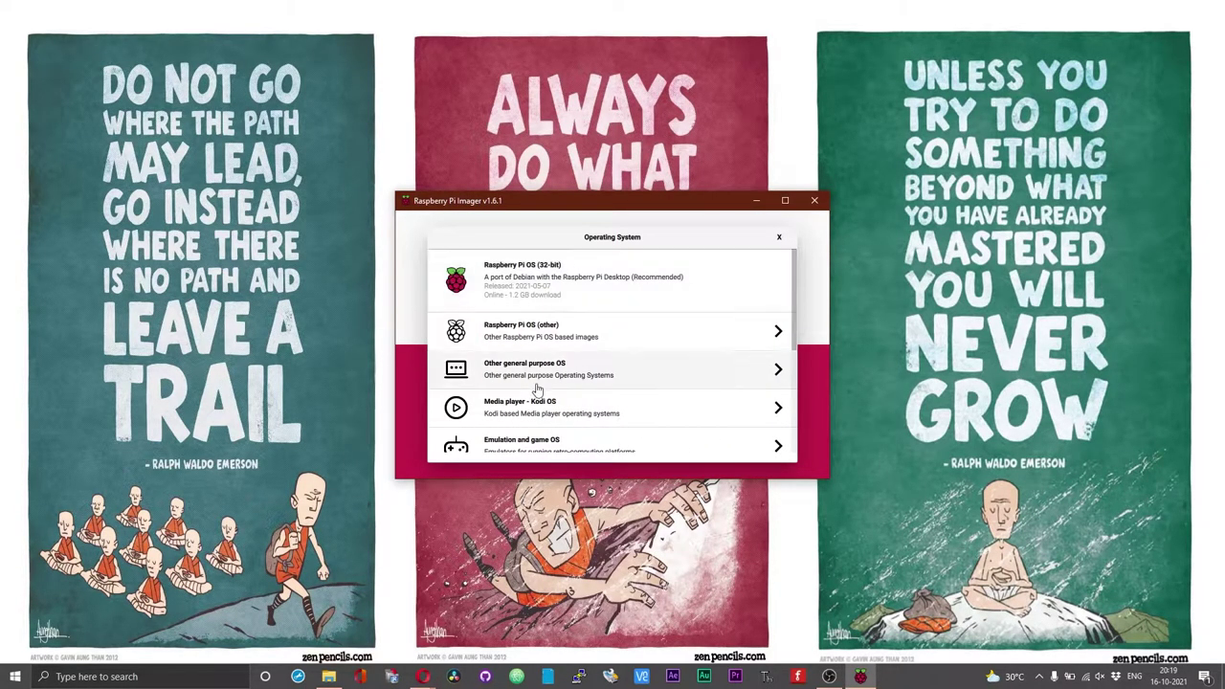
{"action": "scroll", "coordinate": [537, 389], "scroll_direction": "down", "scroll_amount": 5}
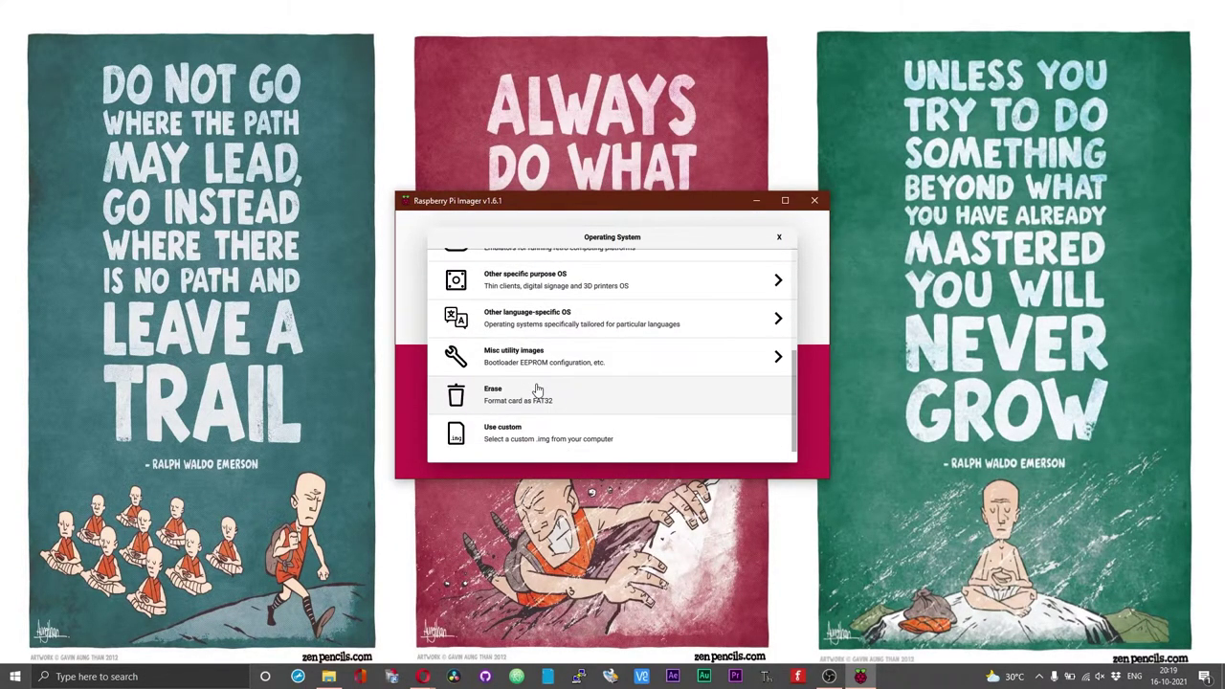
{"action": "left_click", "coordinate": [529, 438]}
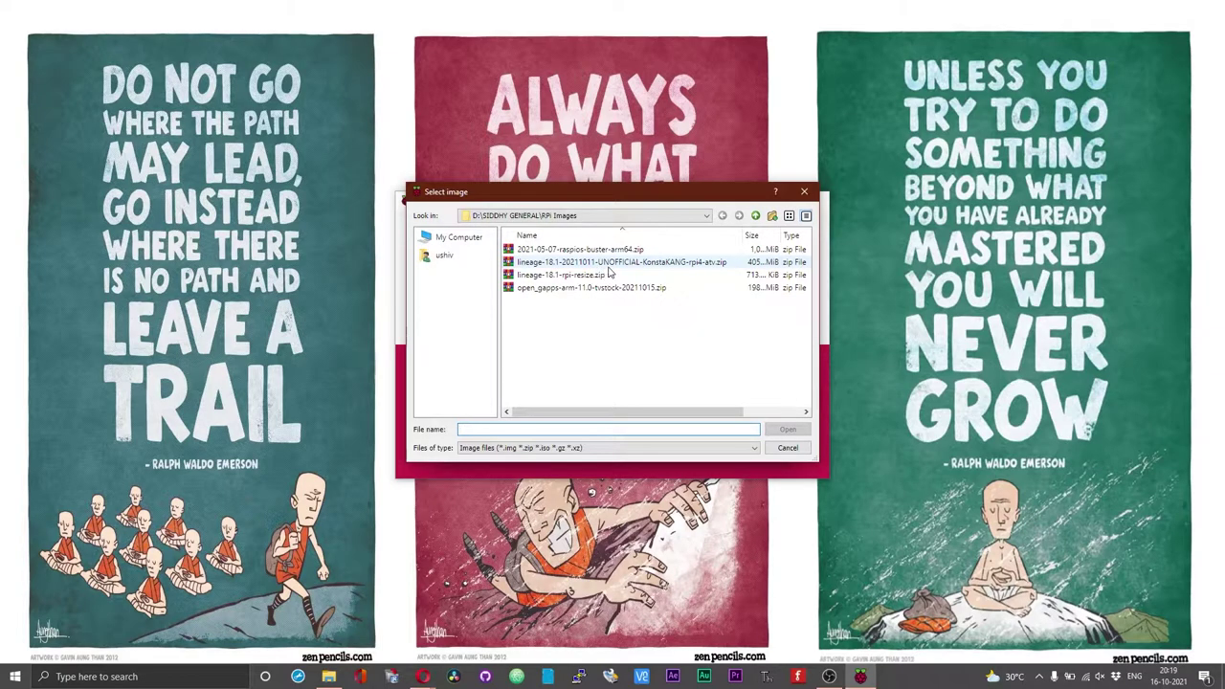
{"action": "left_click", "coordinate": [609, 264]}
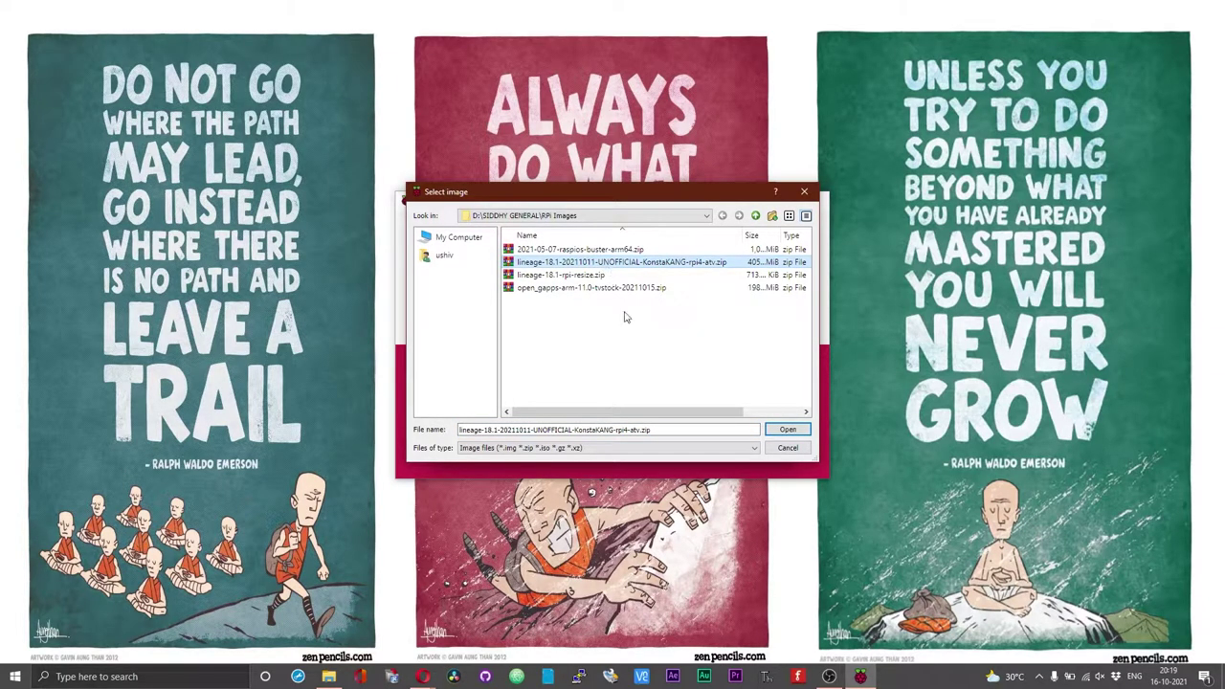
Step: Load the zip as the image and refresh storage to list the 15.9 GB SDHC card
{"action": "left_click", "coordinate": [777, 428]}
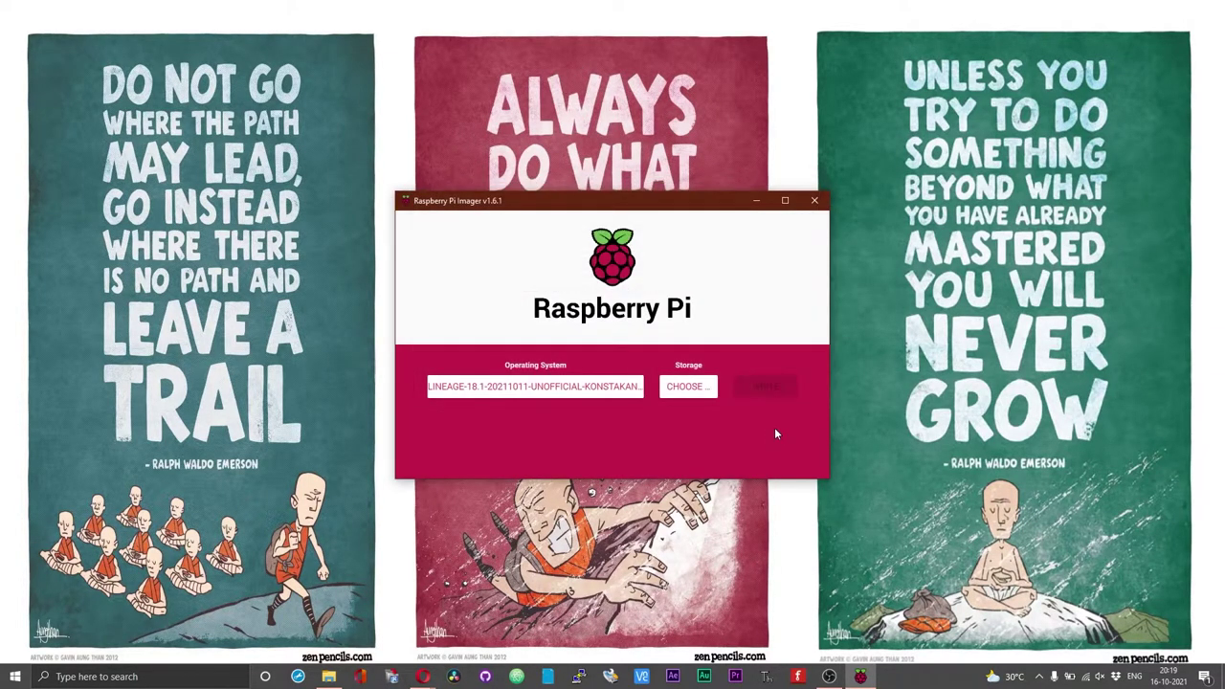
{"action": "left_click", "coordinate": [697, 395]}
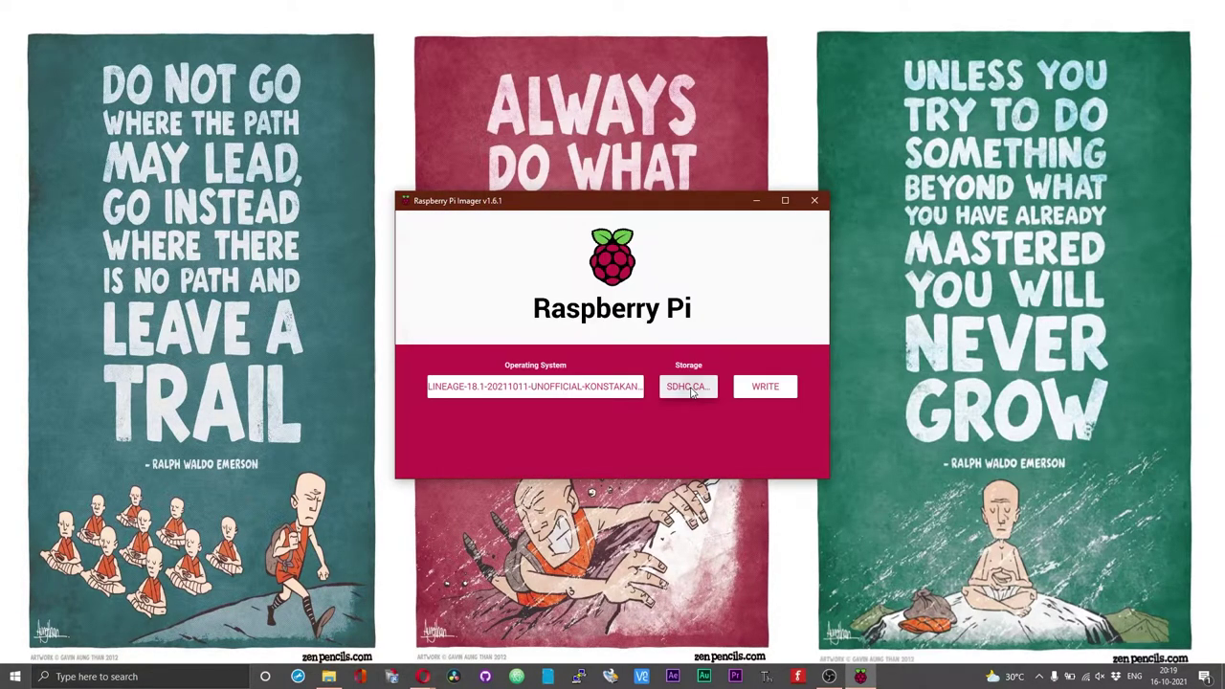
{"action": "left_click", "coordinate": [691, 391]}
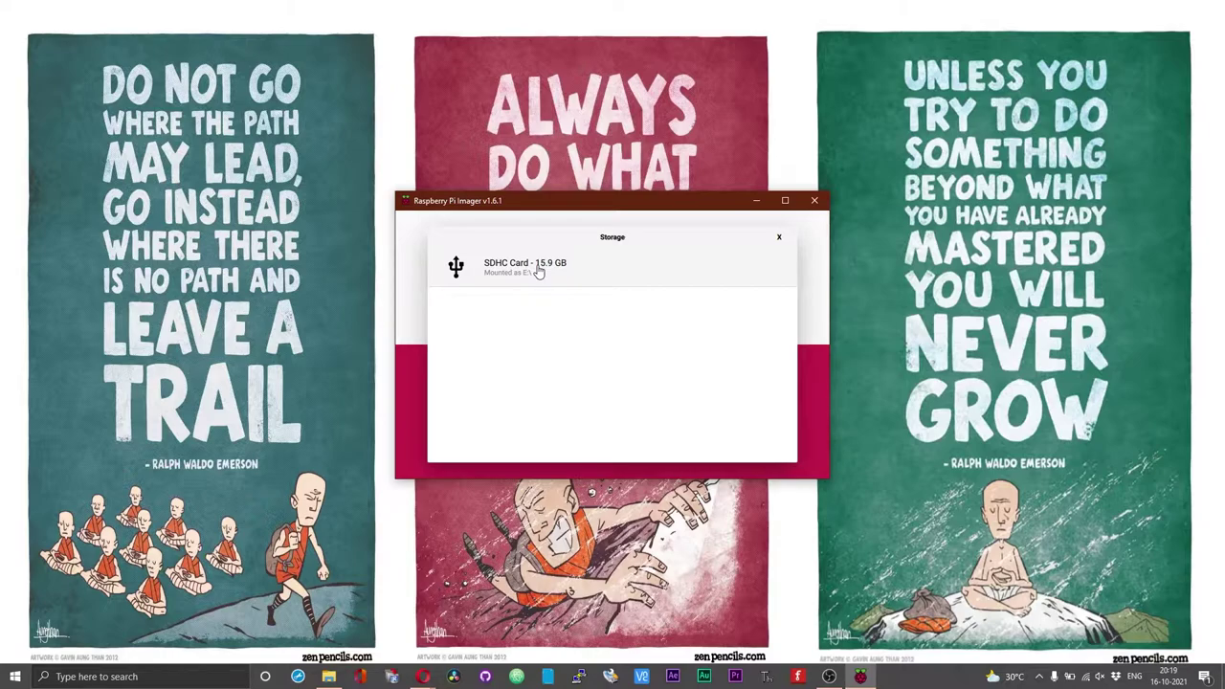
Step: Write the LineageOS image to the 15.9 GB SDHC card, dismissing the Windows disk prompts
{"action": "left_click", "coordinate": [537, 272]}
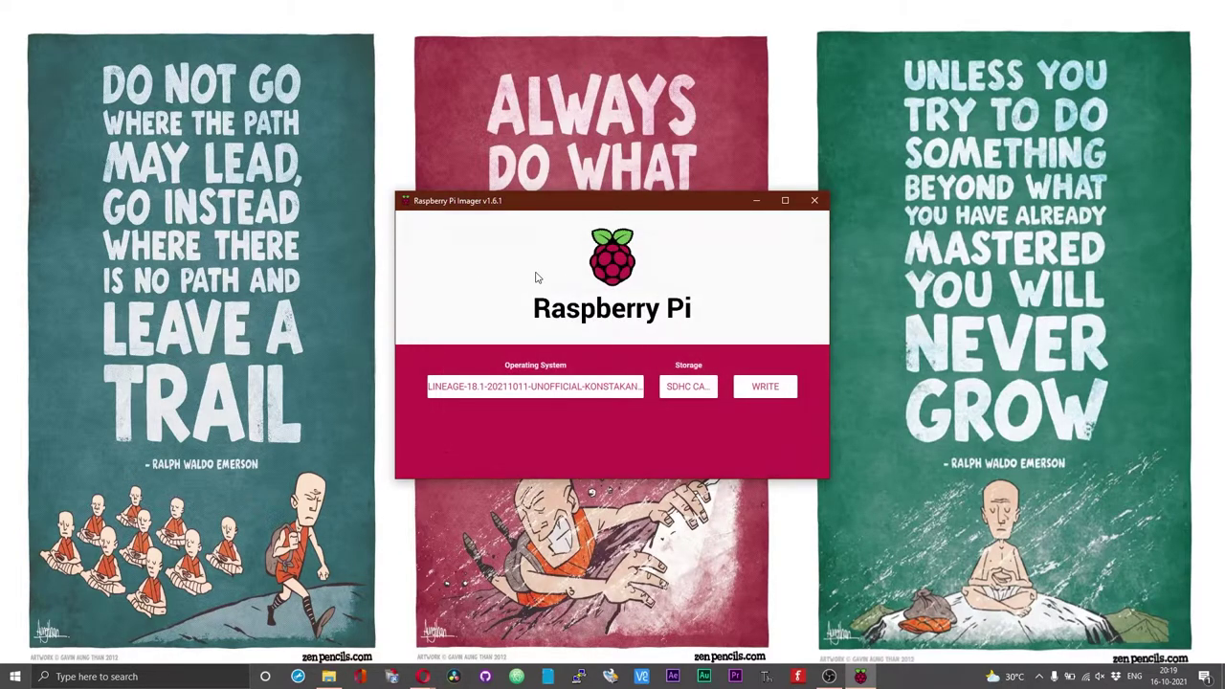
{"action": "left_click", "coordinate": [774, 390]}
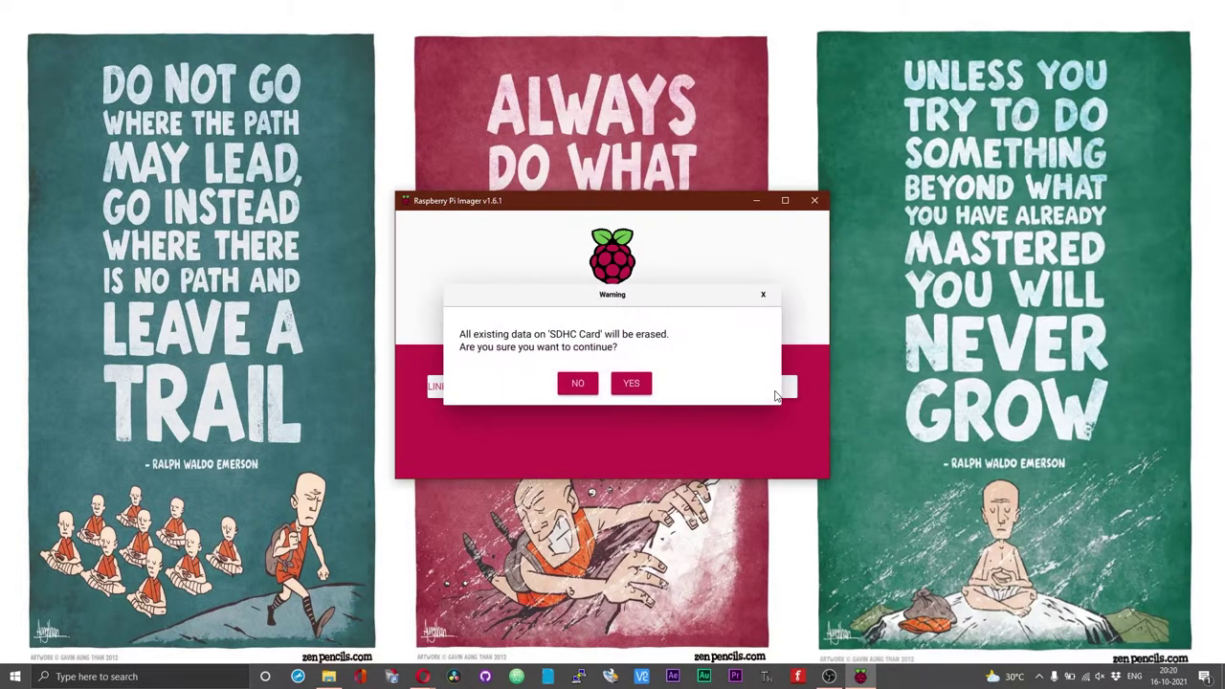
{"action": "left_click", "coordinate": [626, 385]}
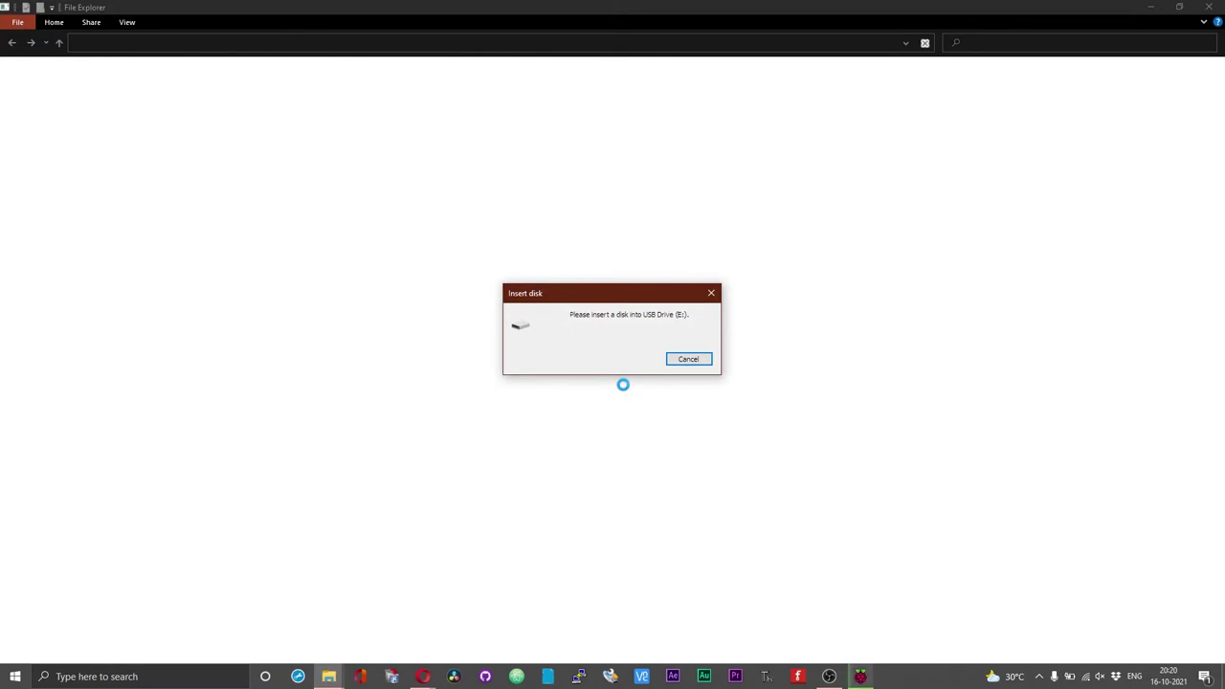
{"action": "left_click", "coordinate": [695, 362]}
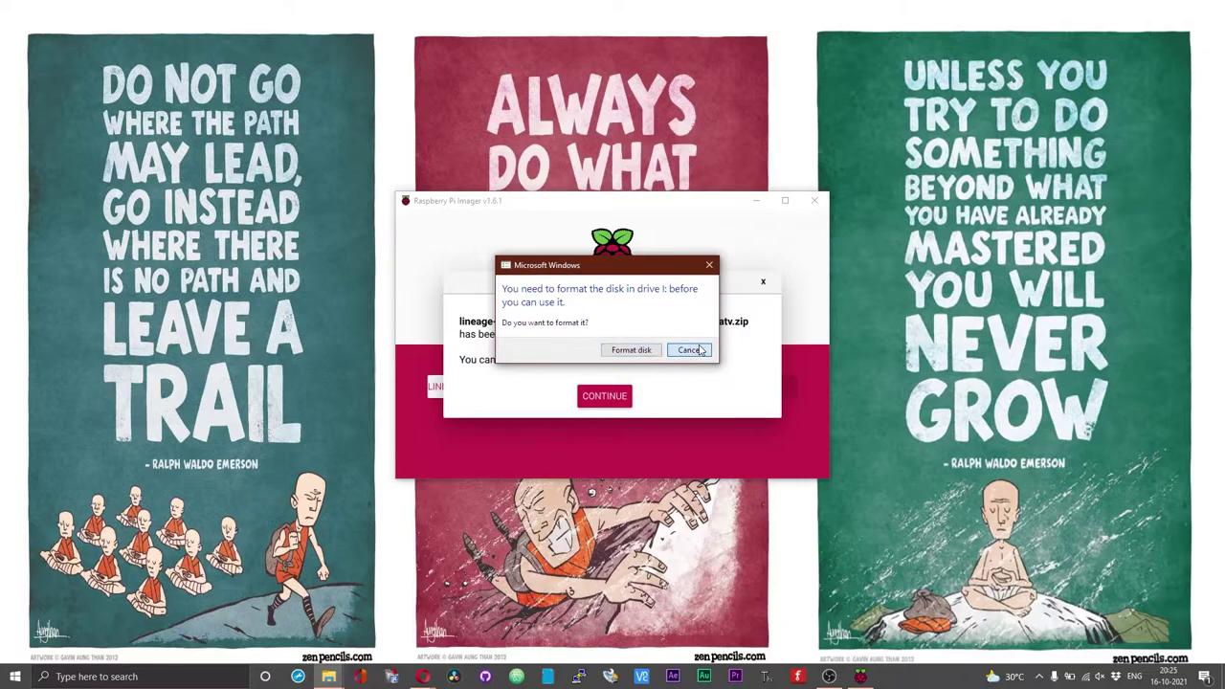
{"action": "left_click", "coordinate": [700, 350]}
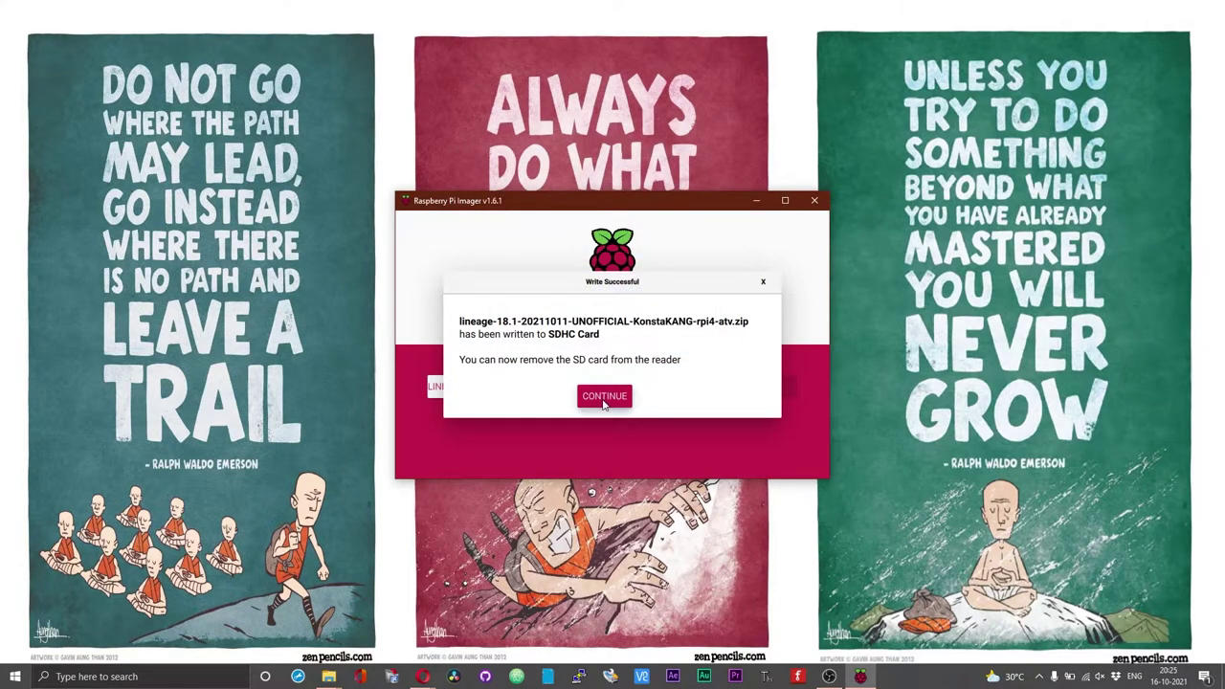
Step: Acknowledge the finished write, close the Imager and bring up the RPi Images folder
{"action": "left_click", "coordinate": [603, 397]}
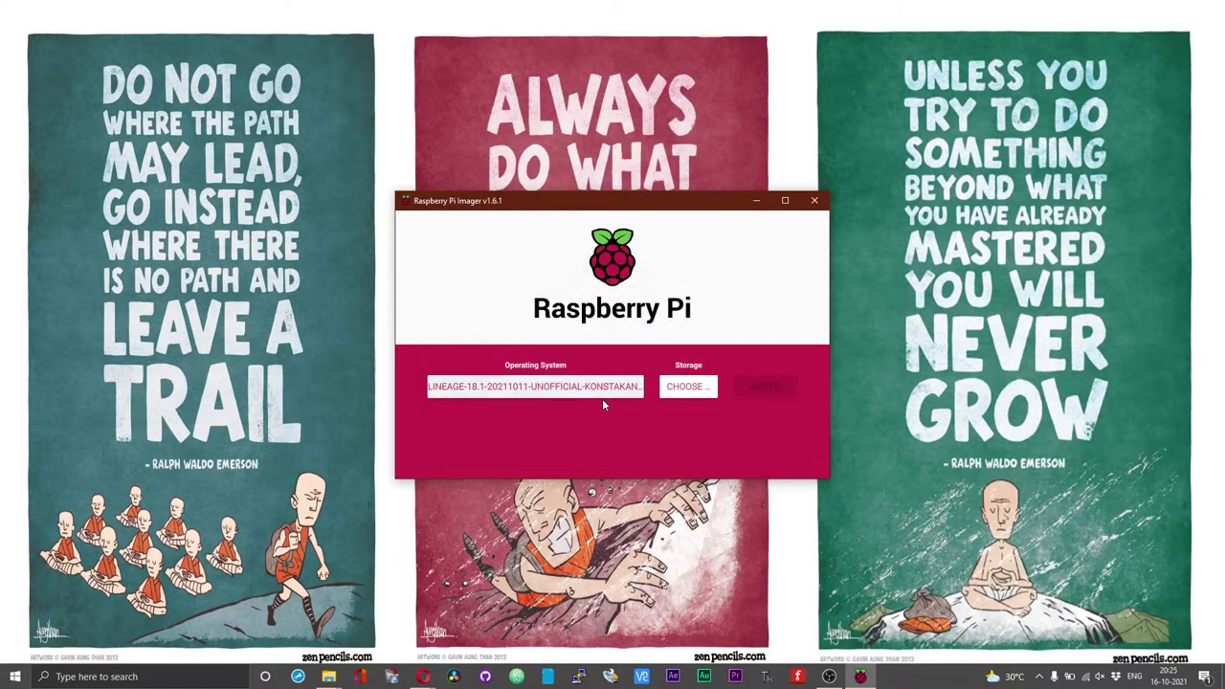
{"action": "left_click", "coordinate": [819, 201]}
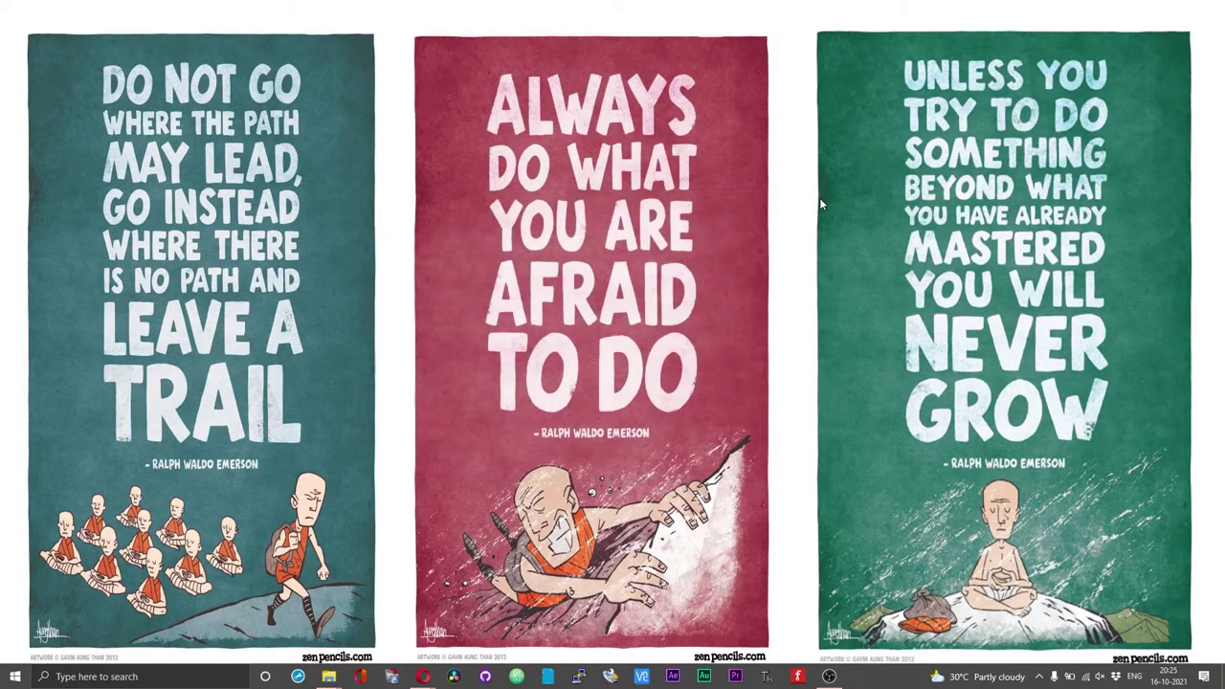
{"action": "left_click", "coordinate": [328, 675]}
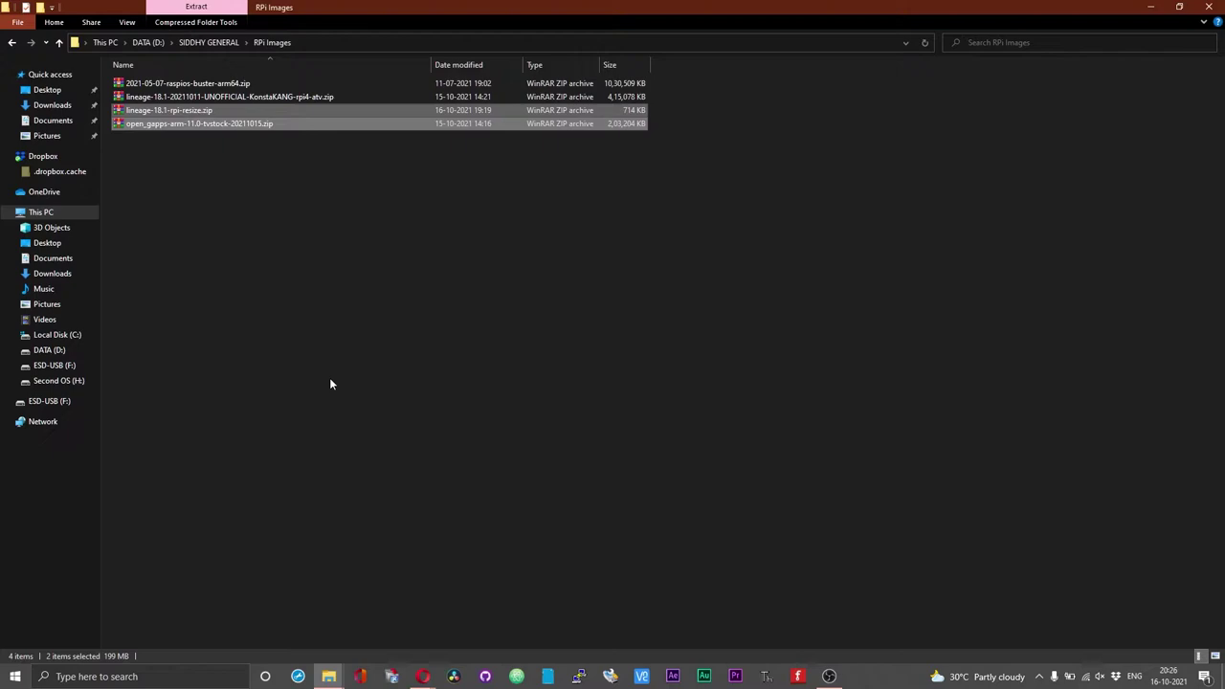
Step: Paste the lineage resize and tvstock GApps zips into the ESD-USB (F:) drive window
{"action": "left_click", "coordinate": [331, 677]}
{"action": "left_click", "coordinate": [378, 622]}
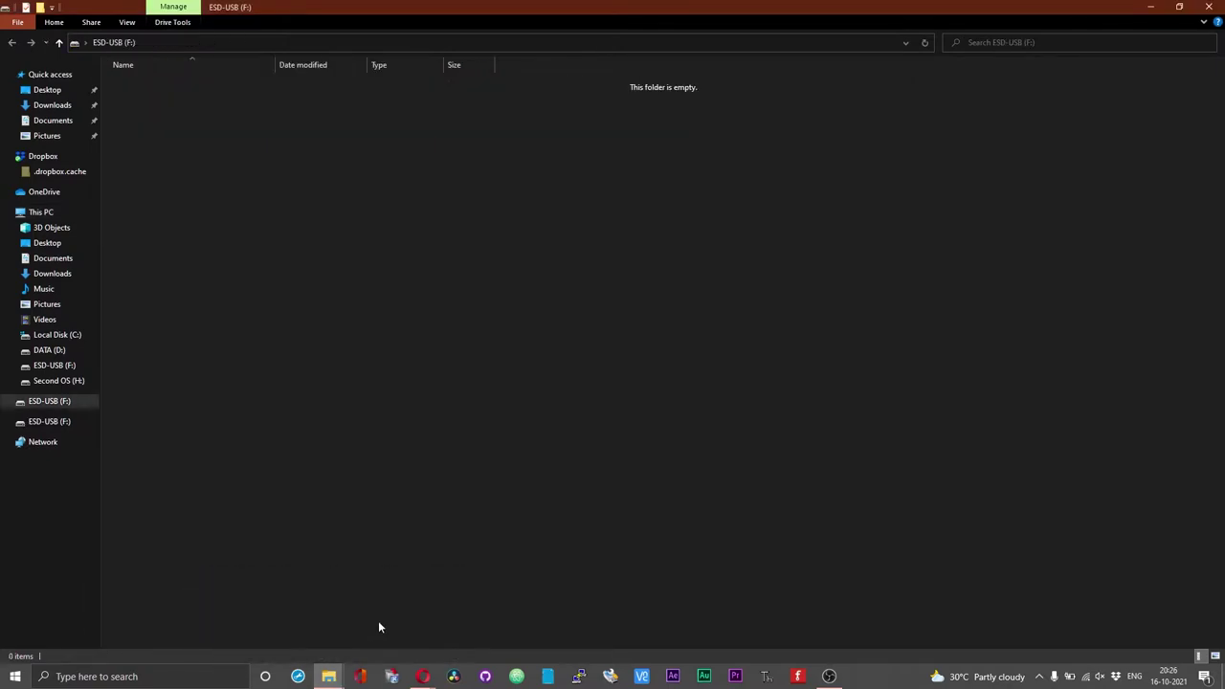
{"action": "key", "text": "ctrl+v"}
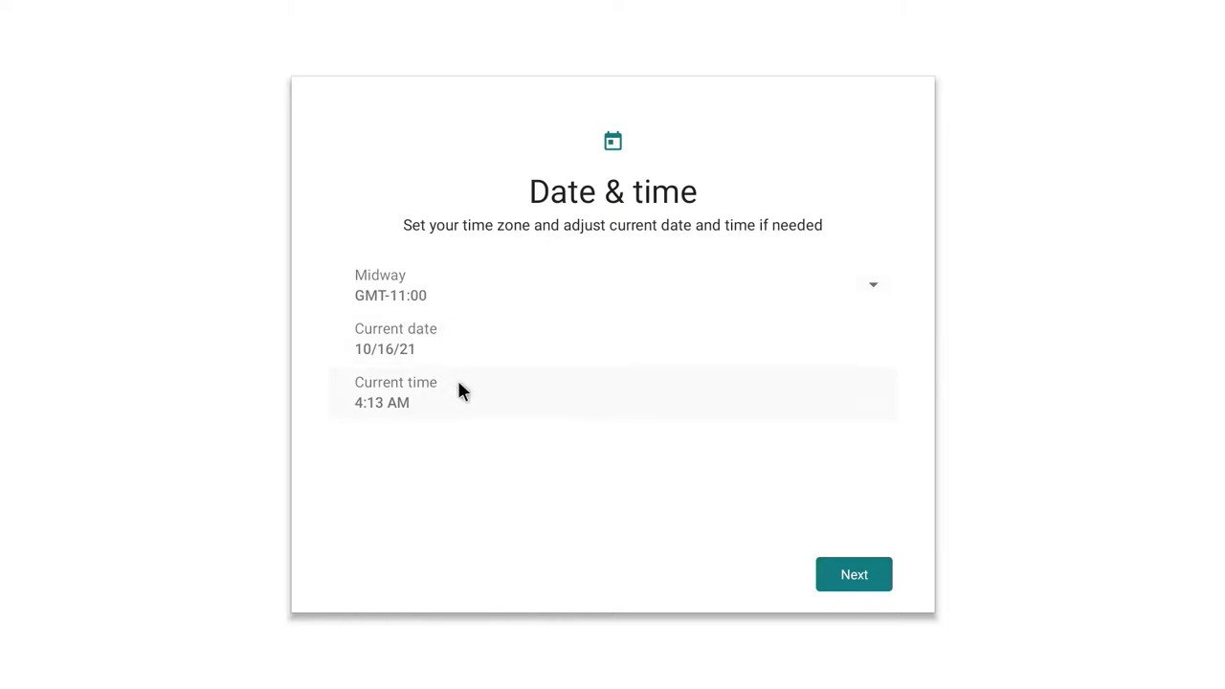
Step: Accept Date & time, location and diagnostics defaults, and skip the screen lock
{"action": "left_click", "coordinate": [856, 579]}
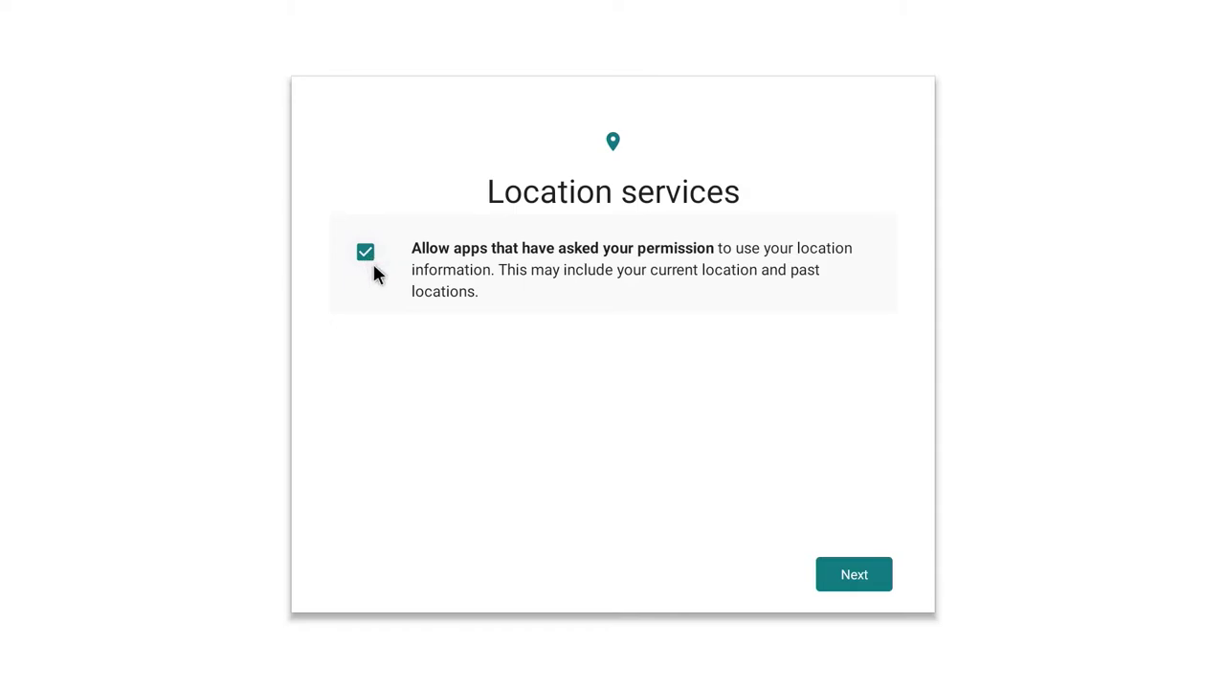
{"action": "left_click", "coordinate": [866, 593]}
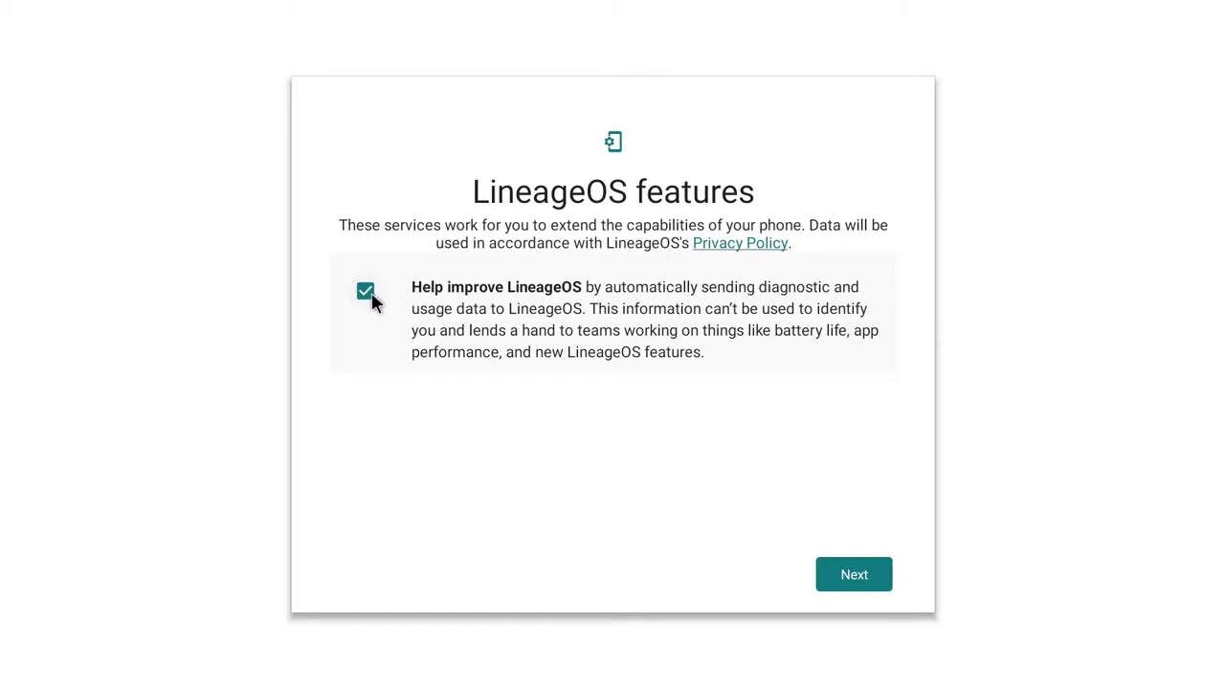
{"action": "left_click", "coordinate": [855, 574]}
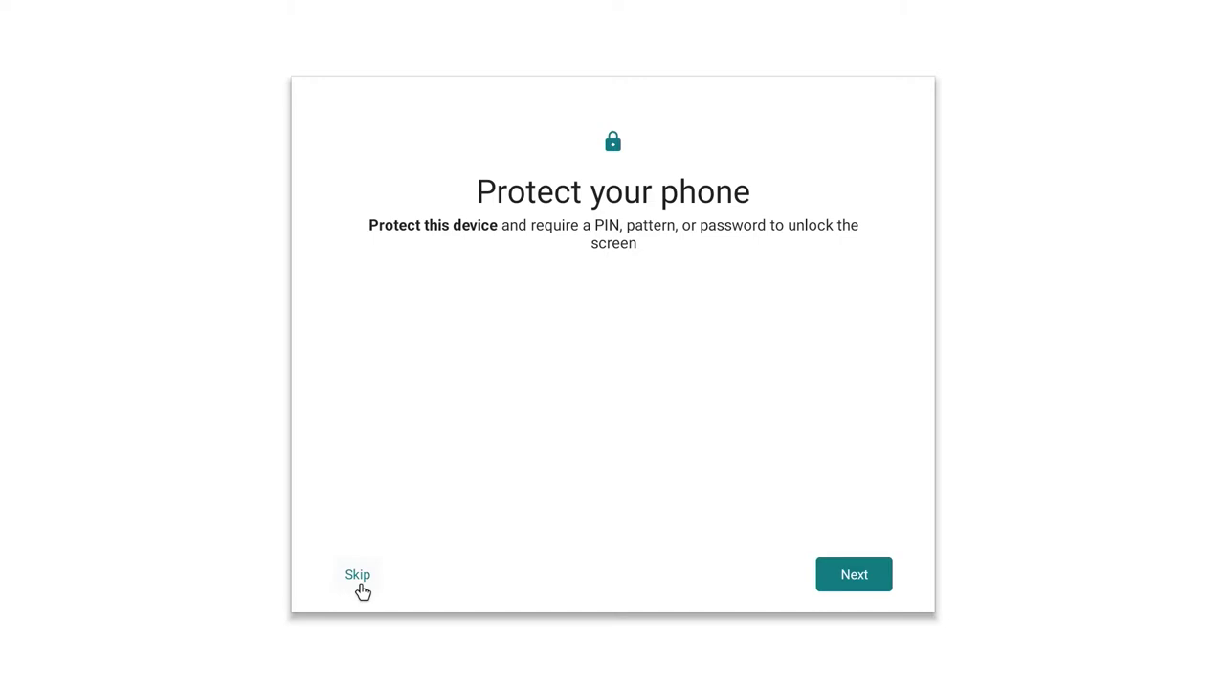
{"action": "left_click", "coordinate": [360, 585]}
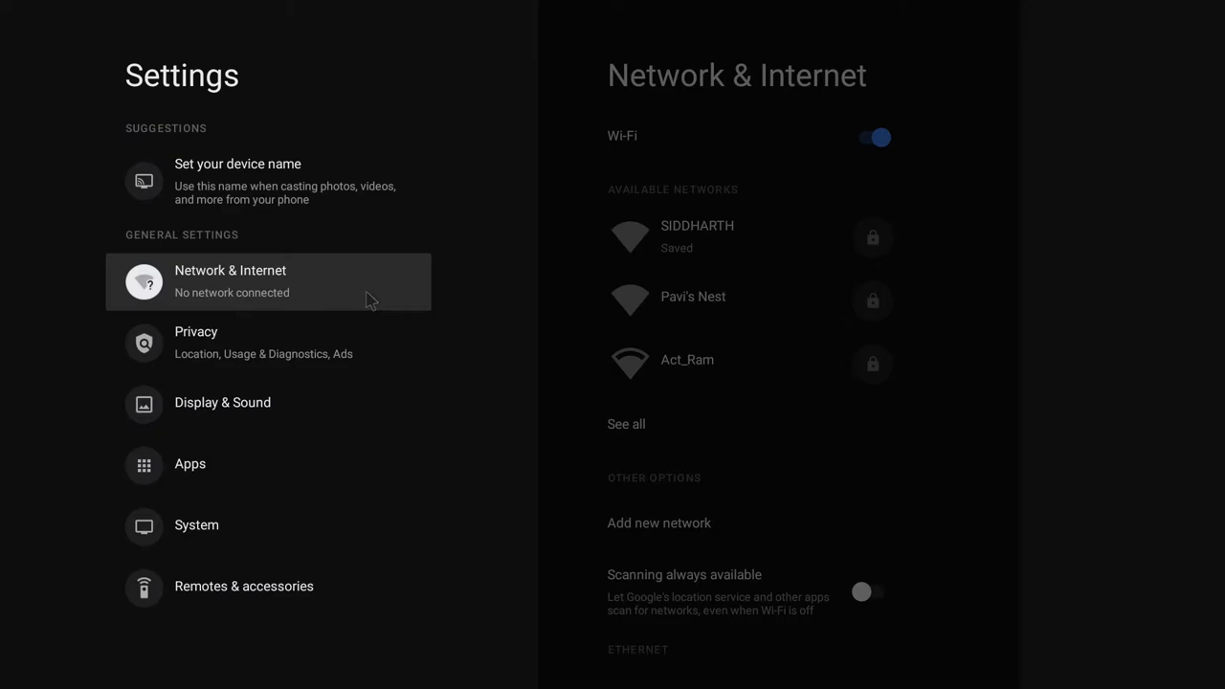
Step: Go to Settings > System > Reboot and highlight Recovery in the Restart to dialog
{"action": "key", "text": "Down"}
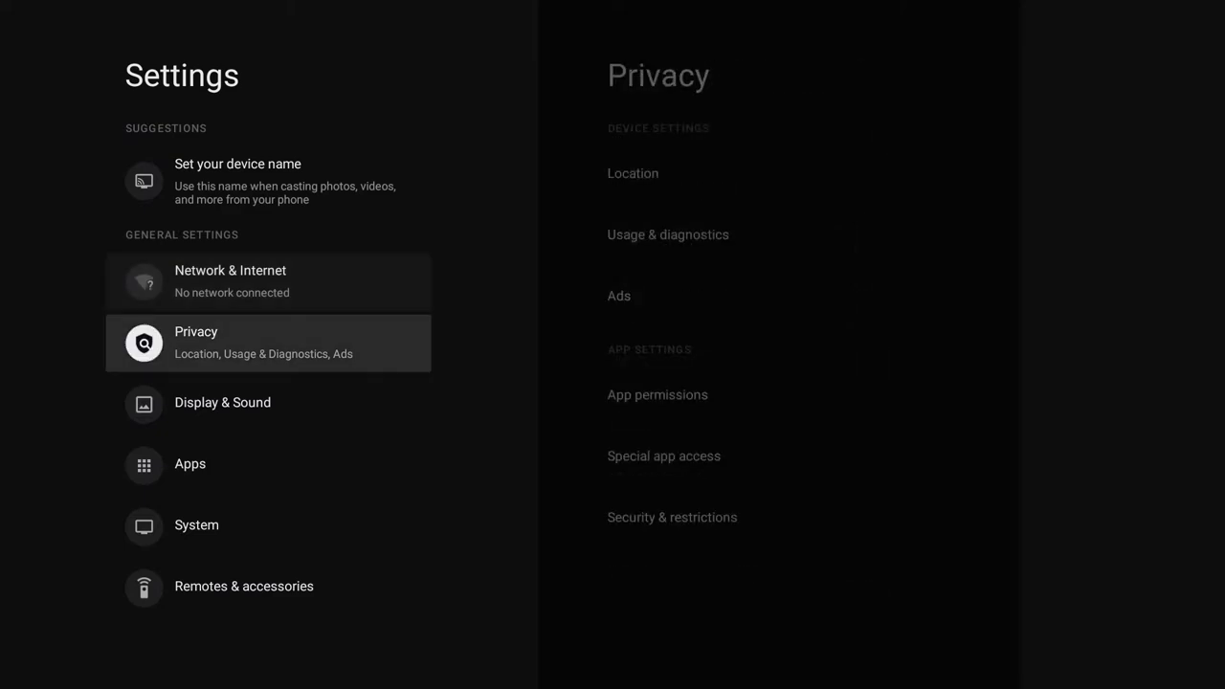
{"action": "key", "text": "Down"}
{"action": "key", "text": "Down"}
{"action": "key", "text": "Down"}
{"action": "key", "text": "Down"}
{"action": "key", "text": "Up"}
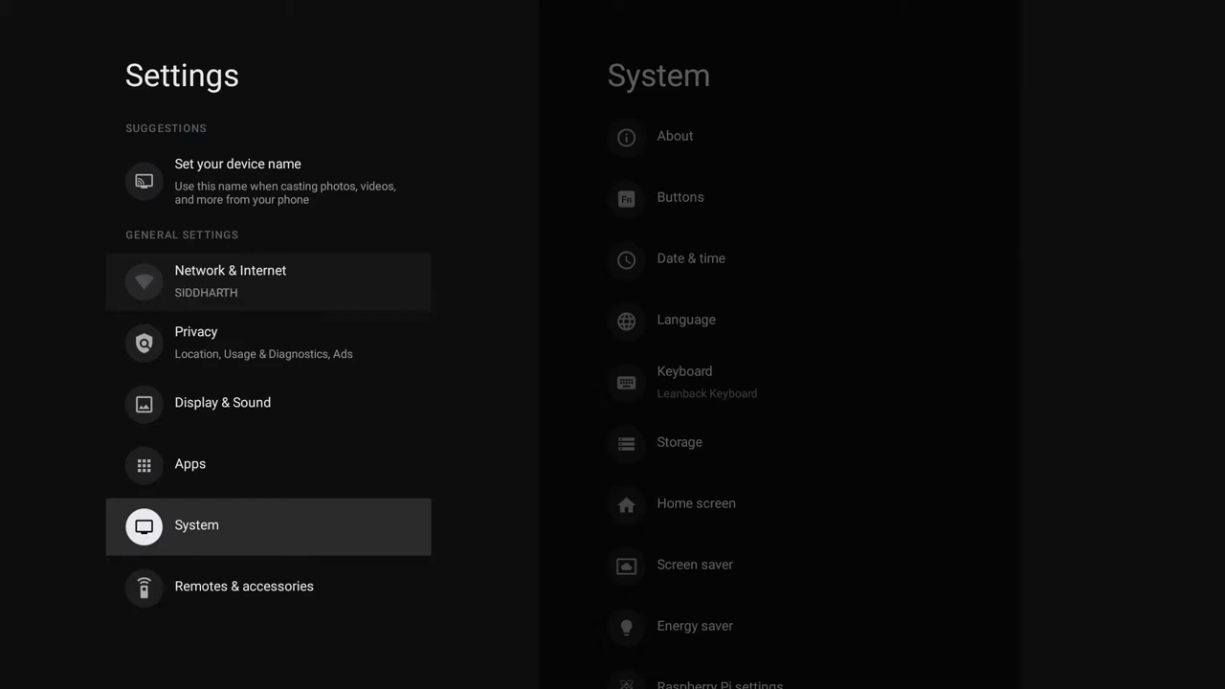
{"action": "key", "text": "Return"}
{"action": "key", "text": "Down"}
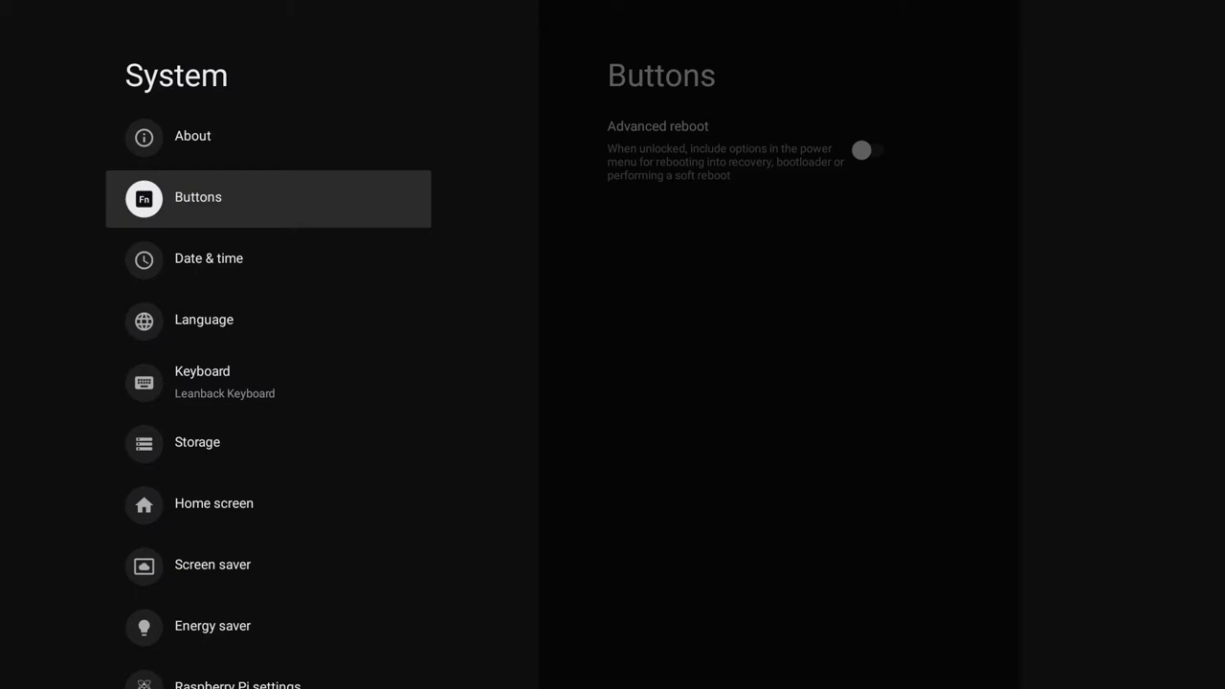
{"action": "key", "text": "Return"}
{"action": "key", "text": "Down"}
{"action": "key", "text": "Down"}
{"action": "key", "text": "Down"}
{"action": "key", "text": "Down"}
{"action": "key", "text": "Down"}
{"action": "key", "text": "Down"}
{"action": "key", "text": "Down"}
{"action": "key", "text": "Down"}
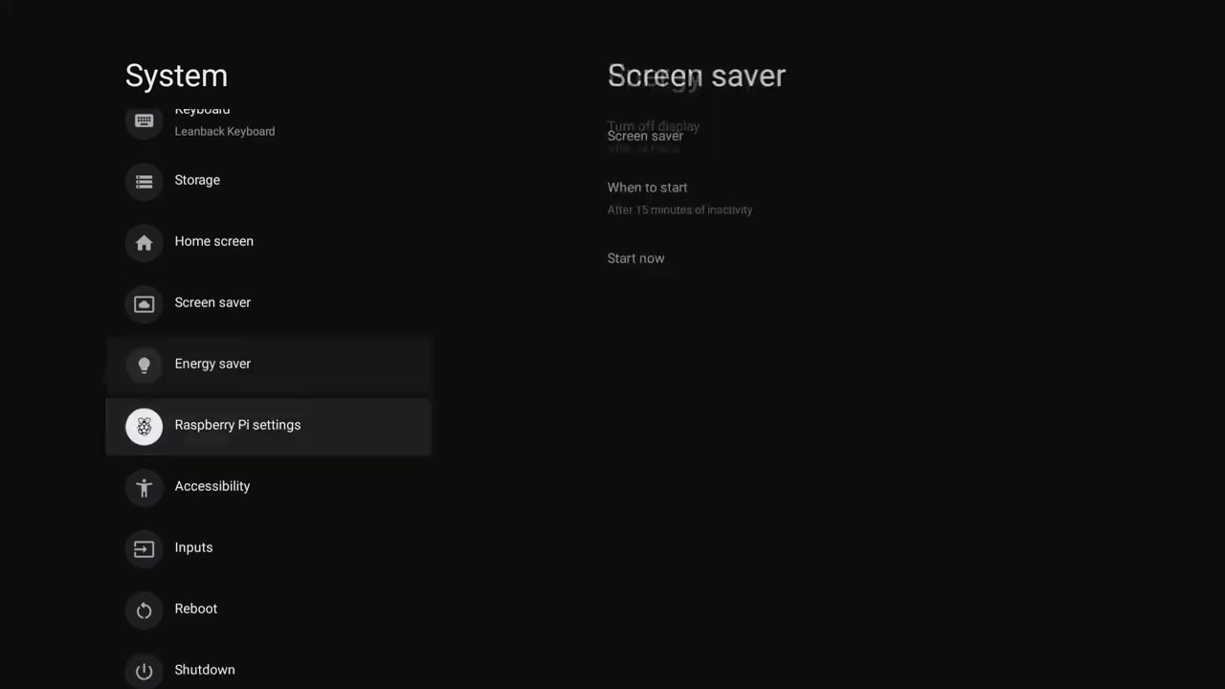
{"action": "key", "text": "Down"}
{"action": "key", "text": "Down"}
{"action": "key", "text": "Down"}
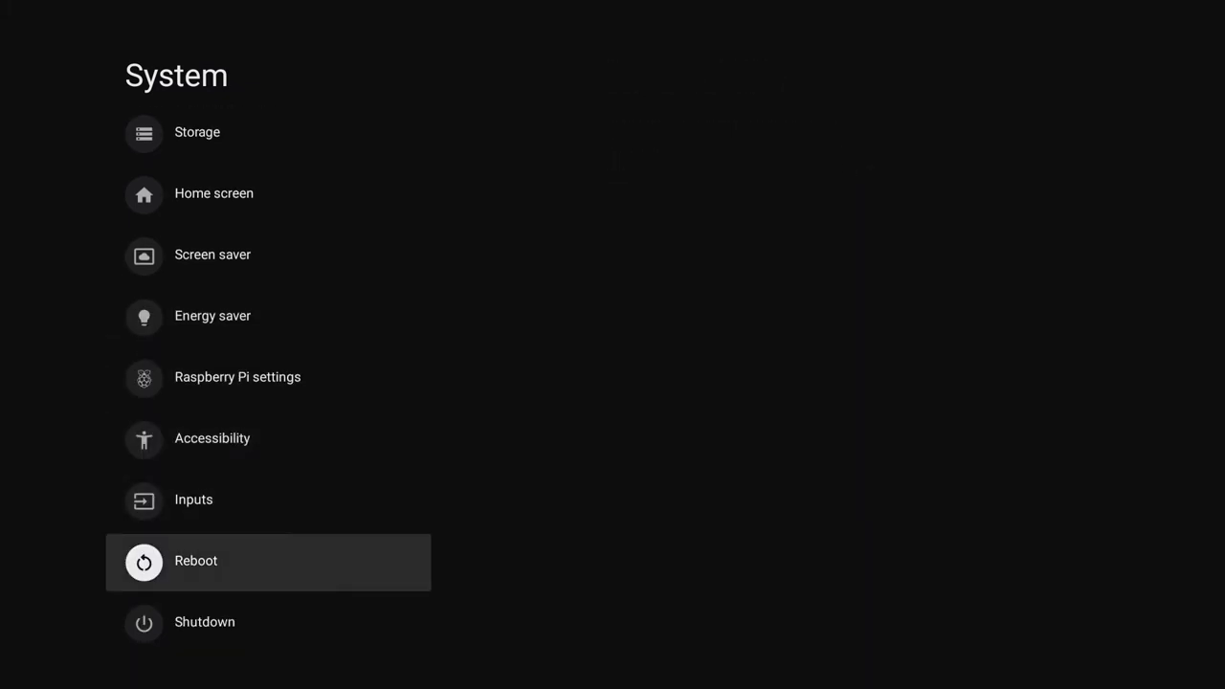
{"action": "key", "text": "Return"}
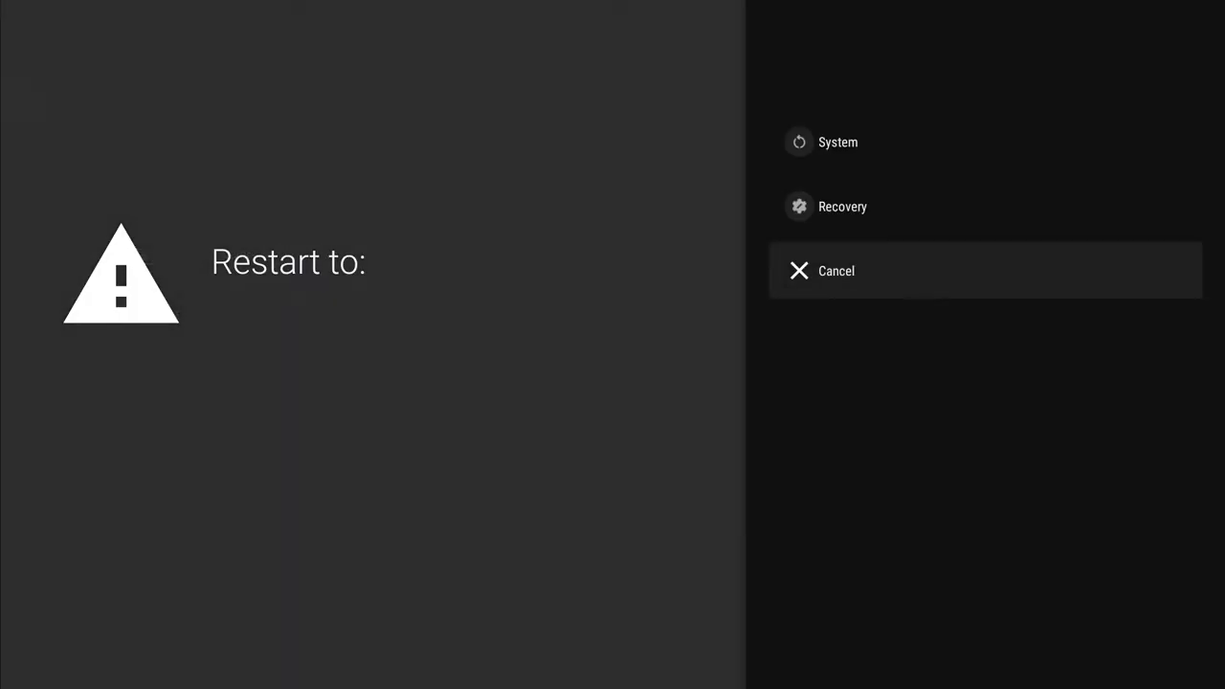
{"action": "key", "text": "Up"}
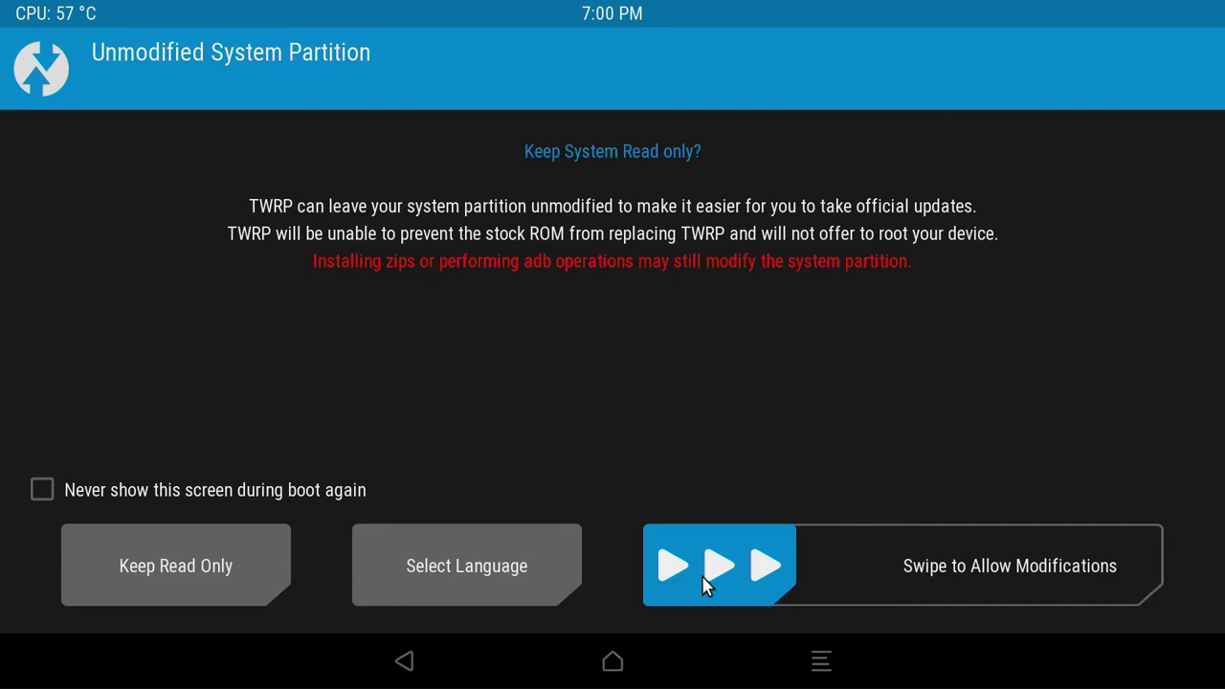
Step: Swipe to allow system partition modifications in TWRP and go to Install
{"action": "left_click_drag", "start_coordinate": [703, 584], "coordinate": [1081, 574]}
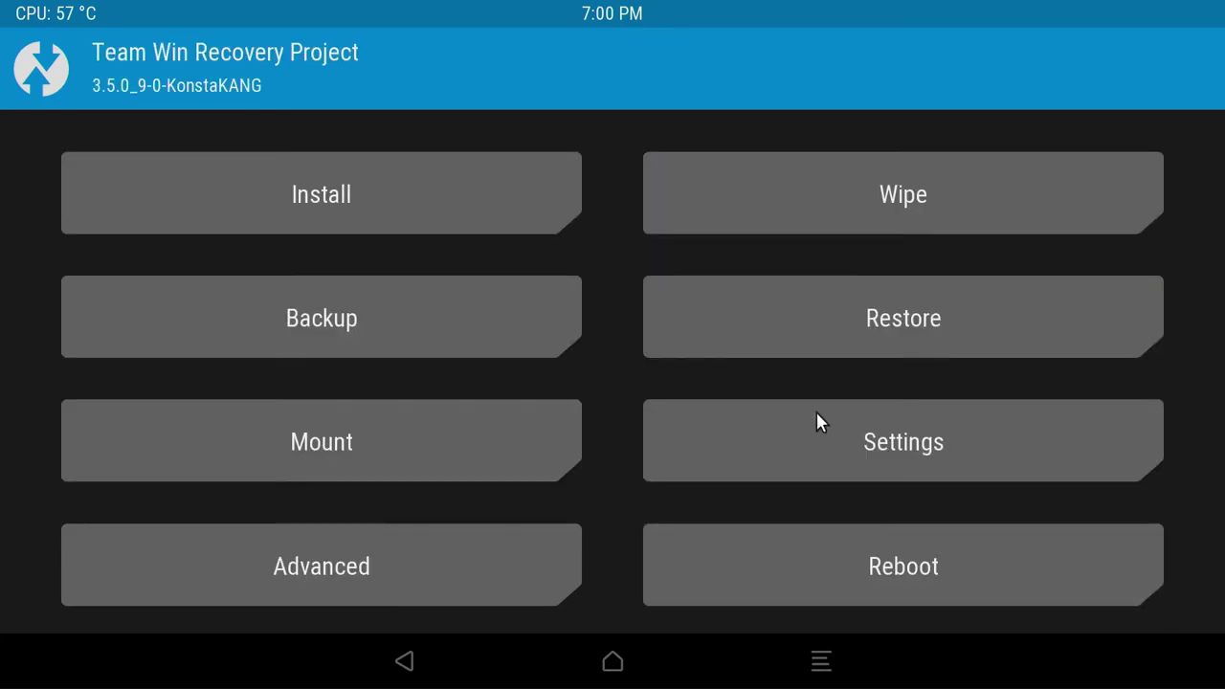
{"action": "left_click", "coordinate": [437, 199]}
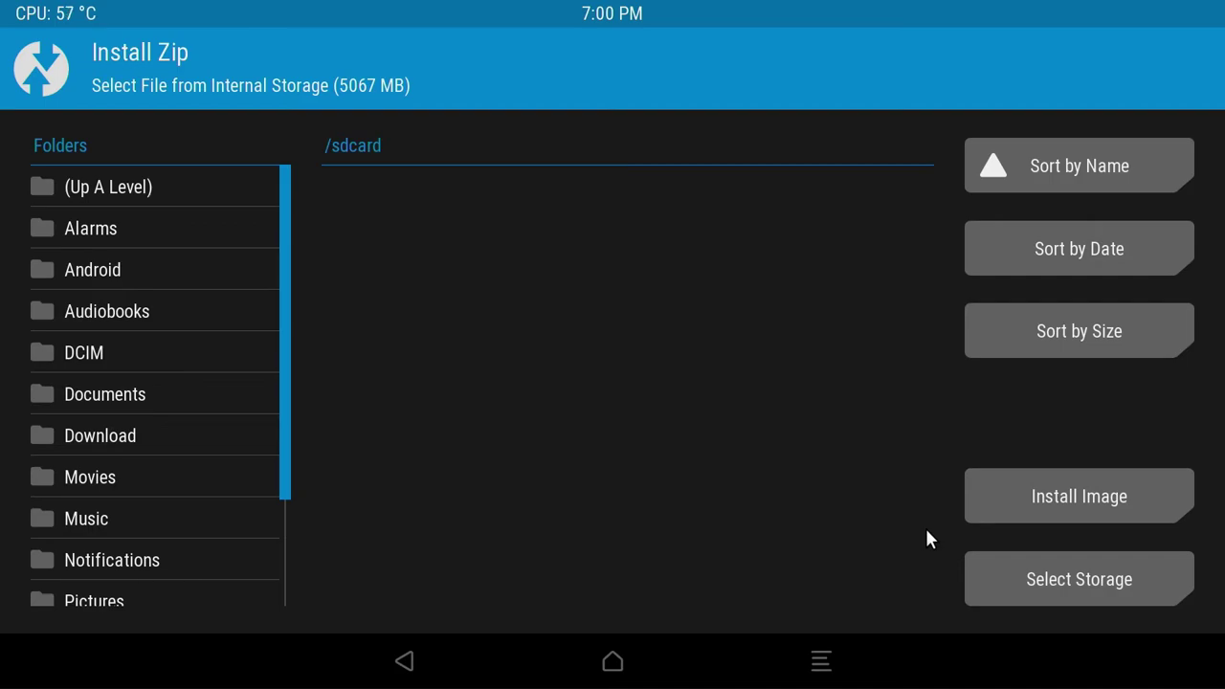
Step: Set TWRP's storage to the USB drive, then toggle Install Image back to Install Zip
{"action": "left_click", "coordinate": [1000, 575]}
{"action": "left_click", "coordinate": [436, 294]}
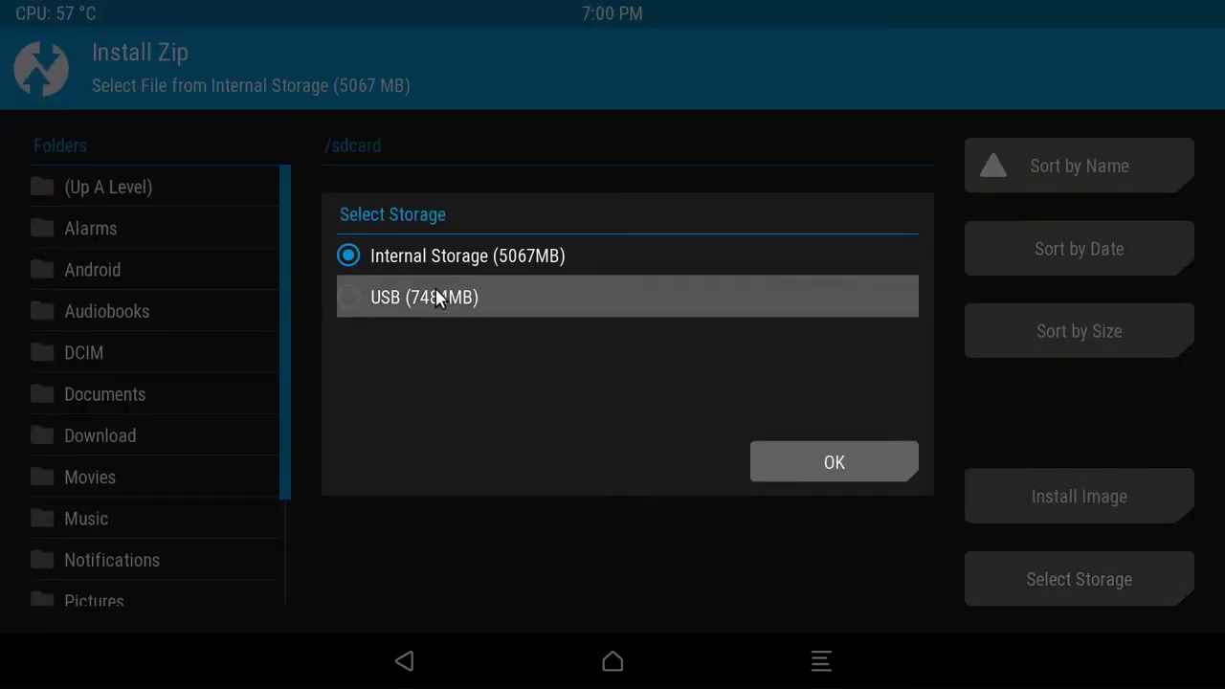
{"action": "left_click", "coordinate": [842, 468]}
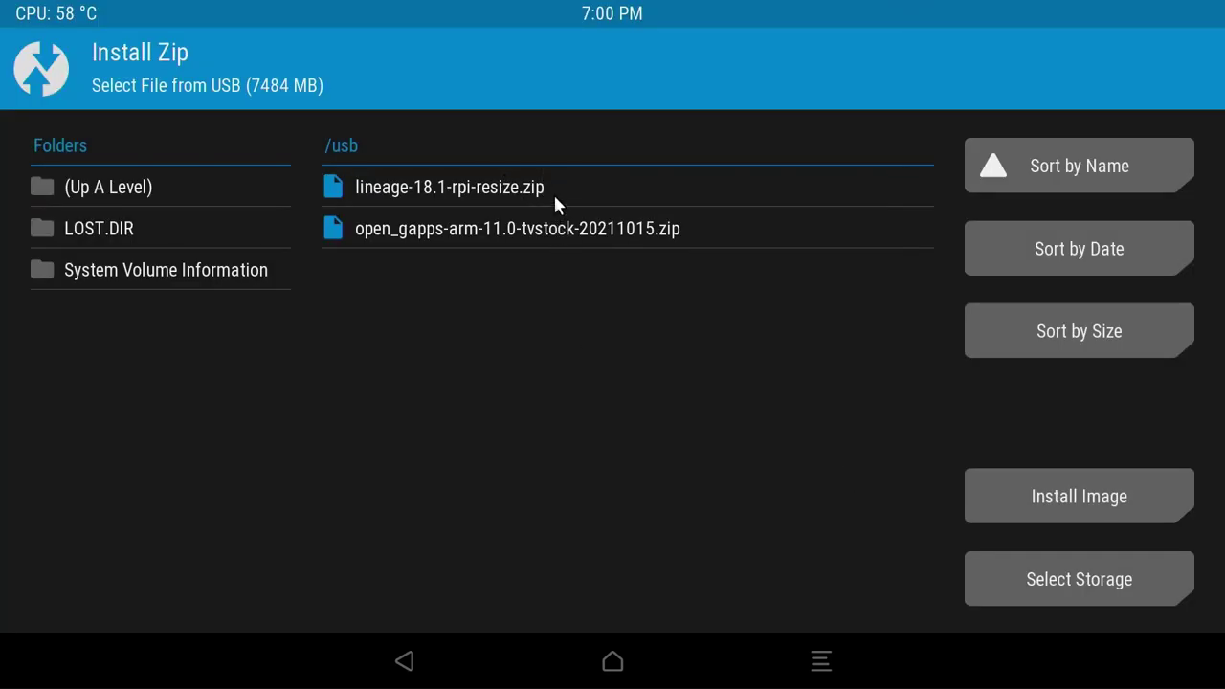
{"action": "left_click", "coordinate": [1040, 498]}
{"action": "left_click", "coordinate": [1040, 505]}
Step: Flash the open_gapps tvstock zip from the USB drive, then wipe the Dalvik cache
{"action": "left_click", "coordinate": [550, 230]}
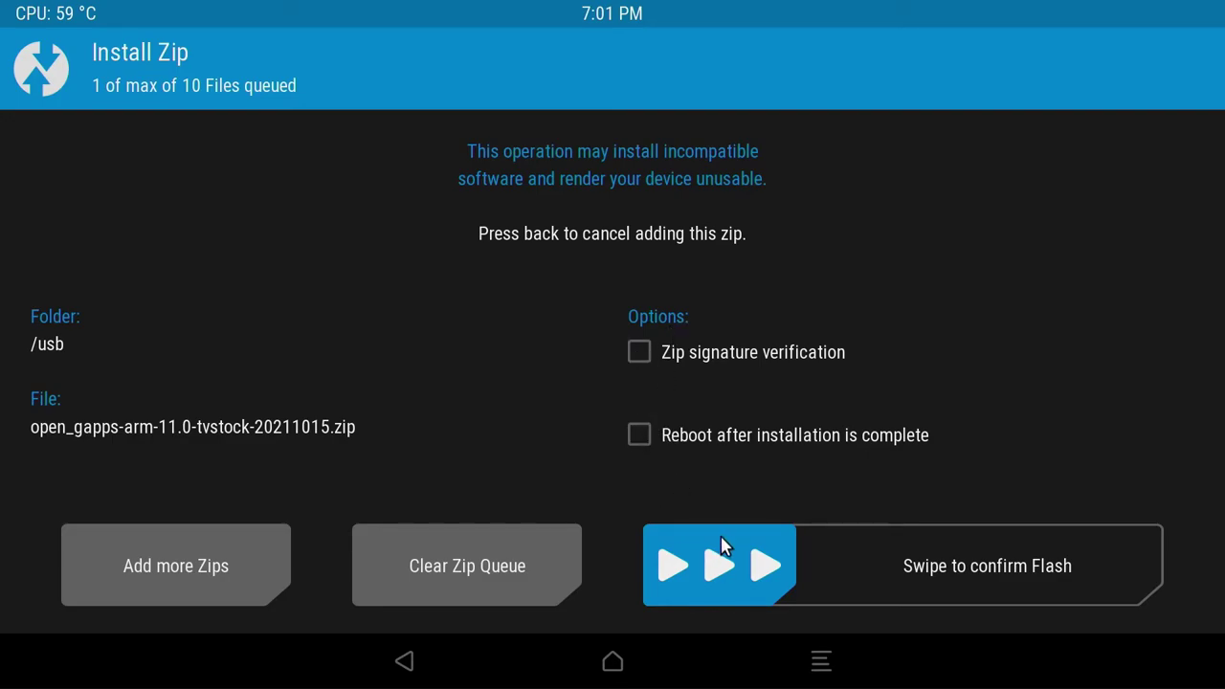
{"action": "left_click_drag", "start_coordinate": [725, 555], "coordinate": [1100, 566]}
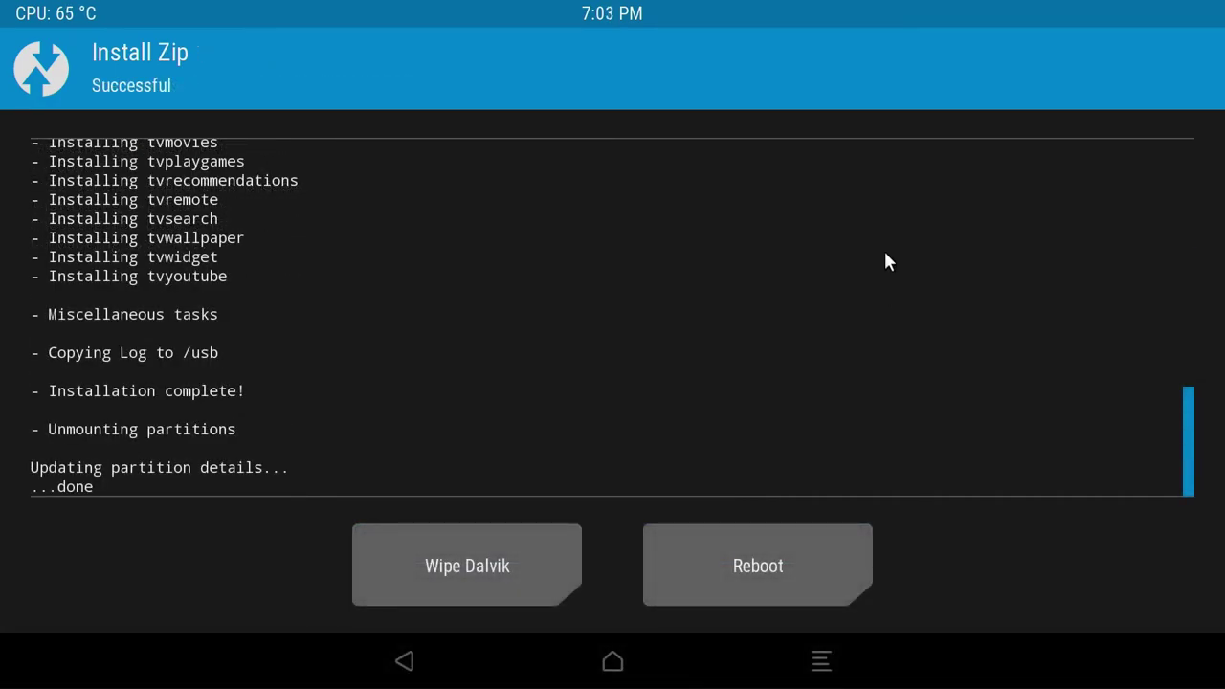
{"action": "left_click", "coordinate": [487, 579]}
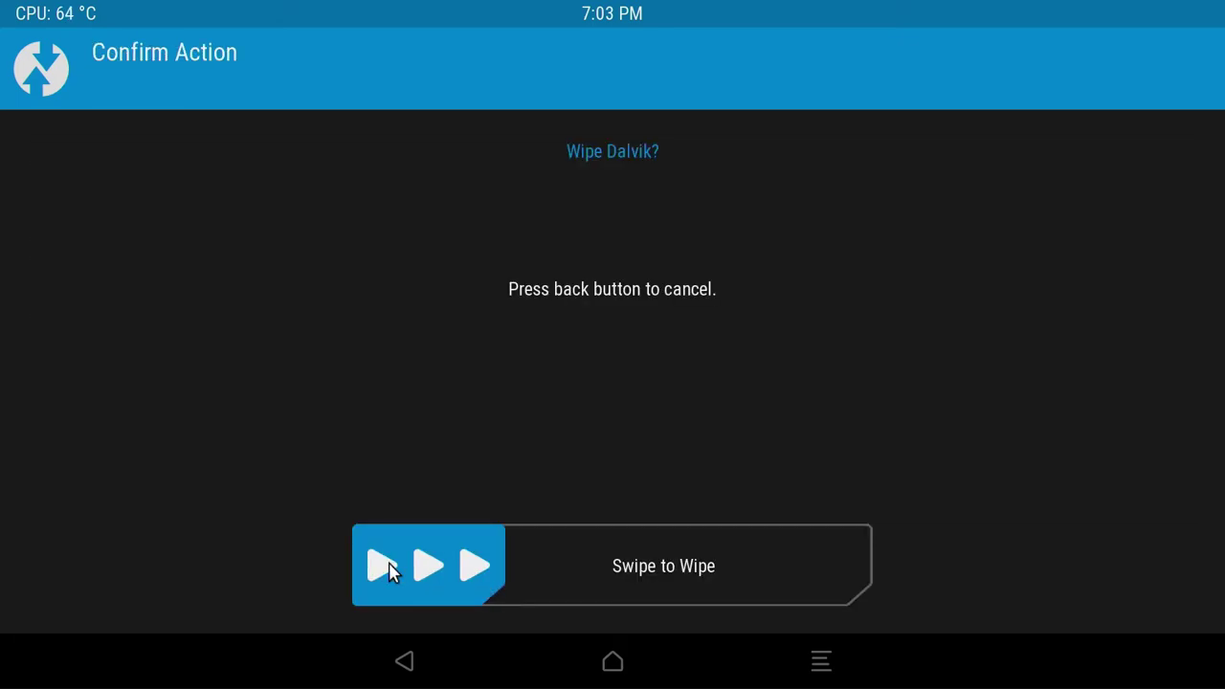
{"action": "left_click_drag", "start_coordinate": [389, 569], "coordinate": [952, 522]}
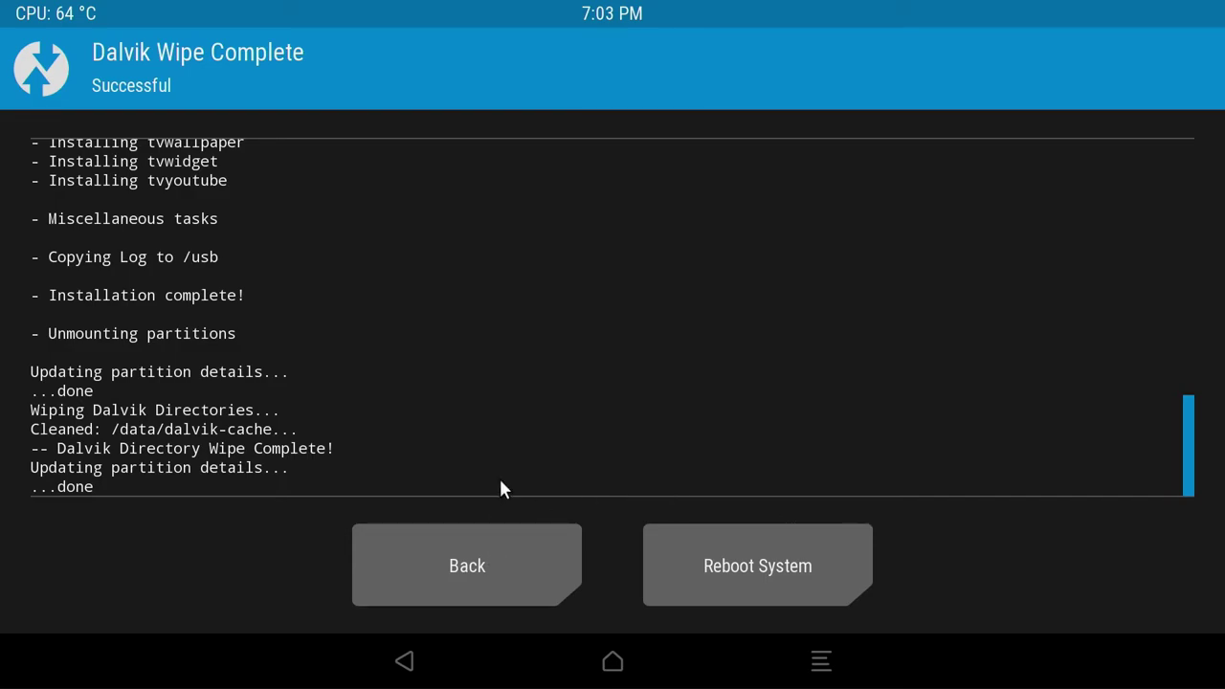
{"action": "left_click", "coordinate": [484, 564]}
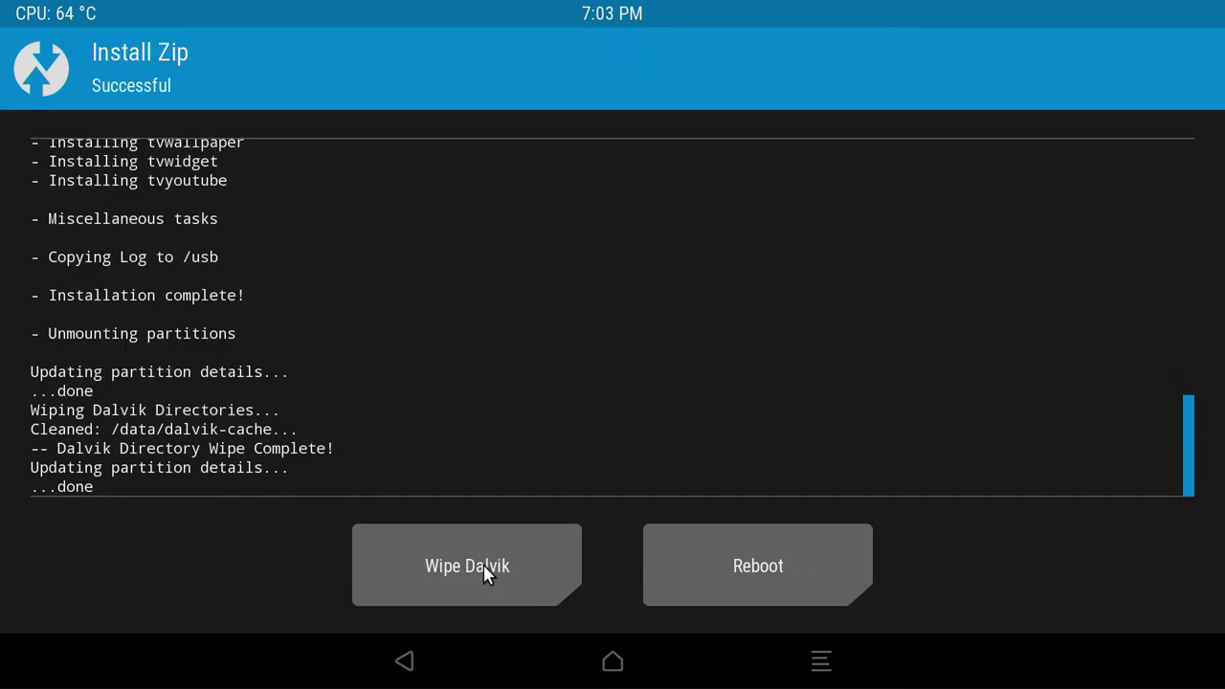
Step: Flash lineage-18.1-rpi-resize.zip from USB to resize data, then wipe the Dalvik cache
{"action": "left_click", "coordinate": [404, 663]}
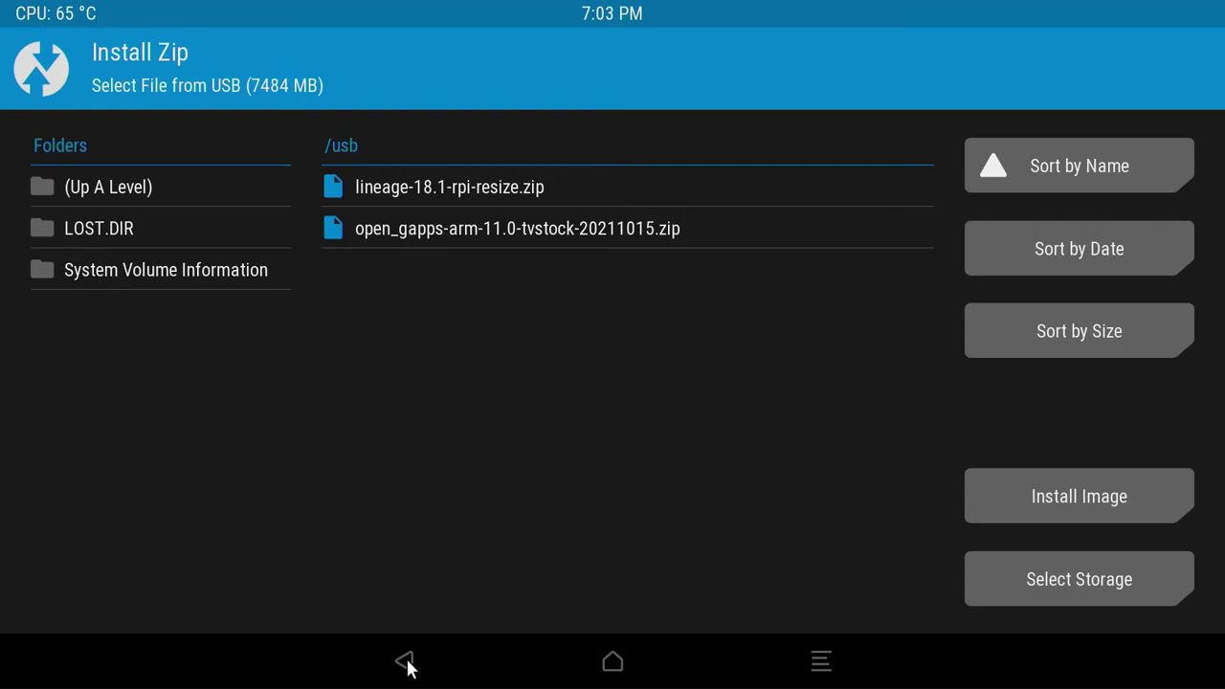
{"action": "left_click", "coordinate": [443, 186]}
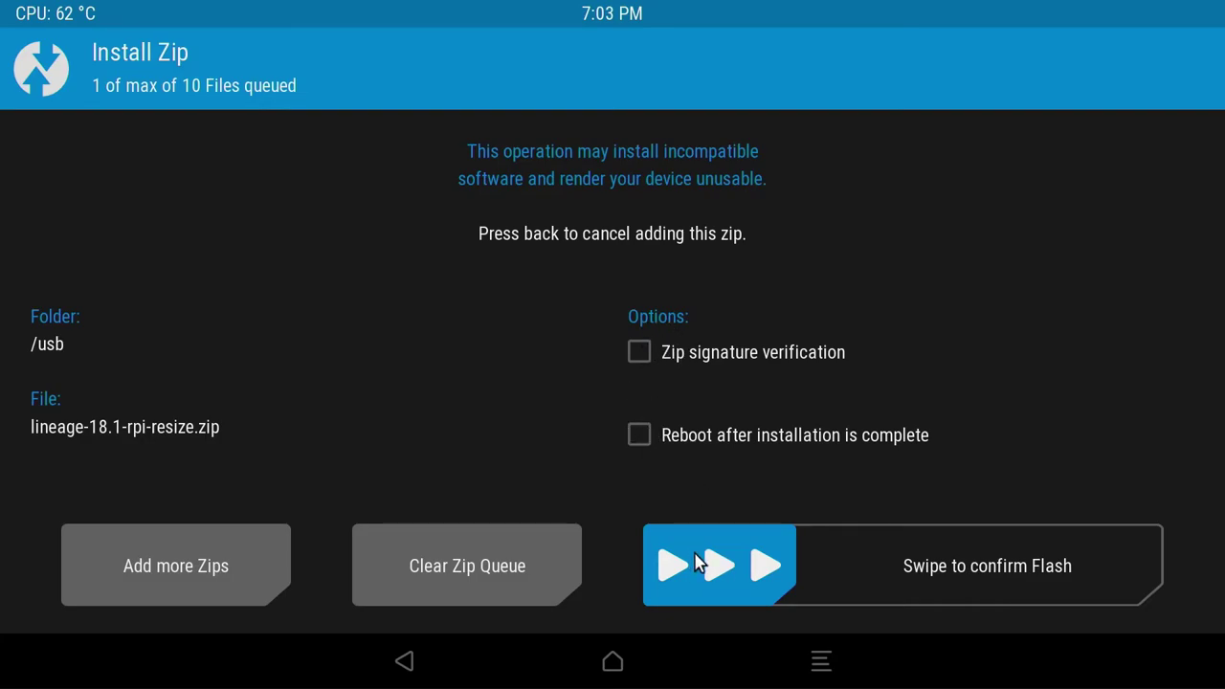
{"action": "left_click_drag", "start_coordinate": [695, 562], "coordinate": [1119, 565]}
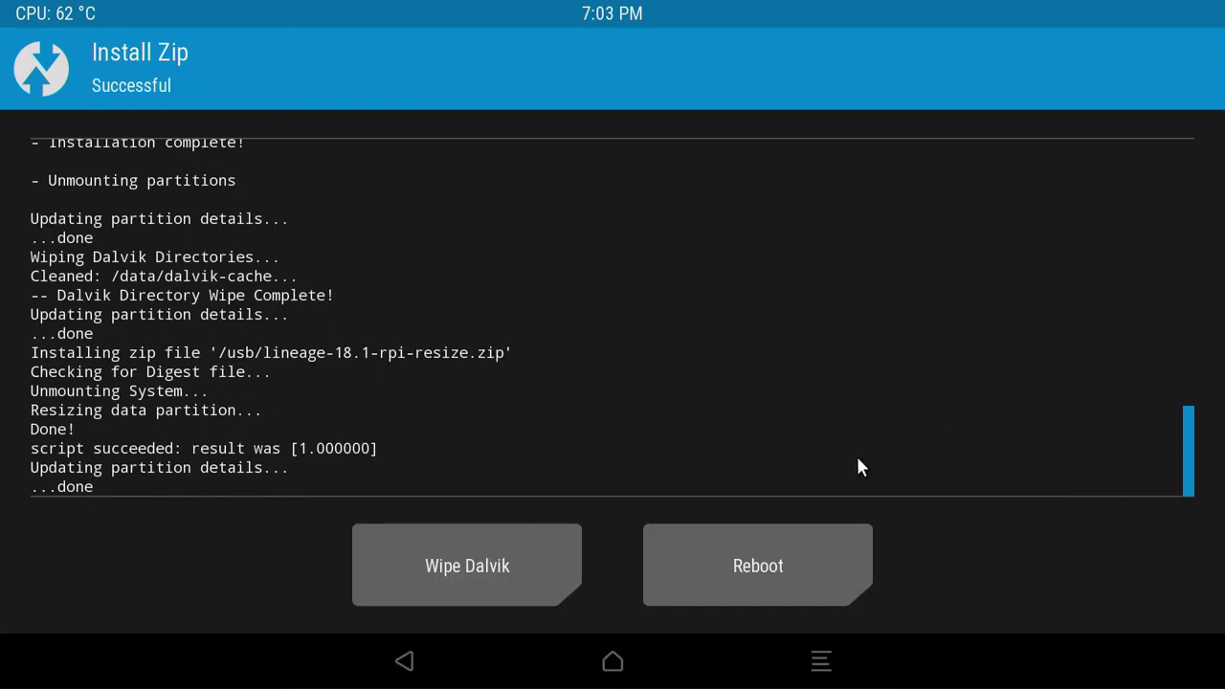
{"action": "left_click", "coordinate": [445, 566]}
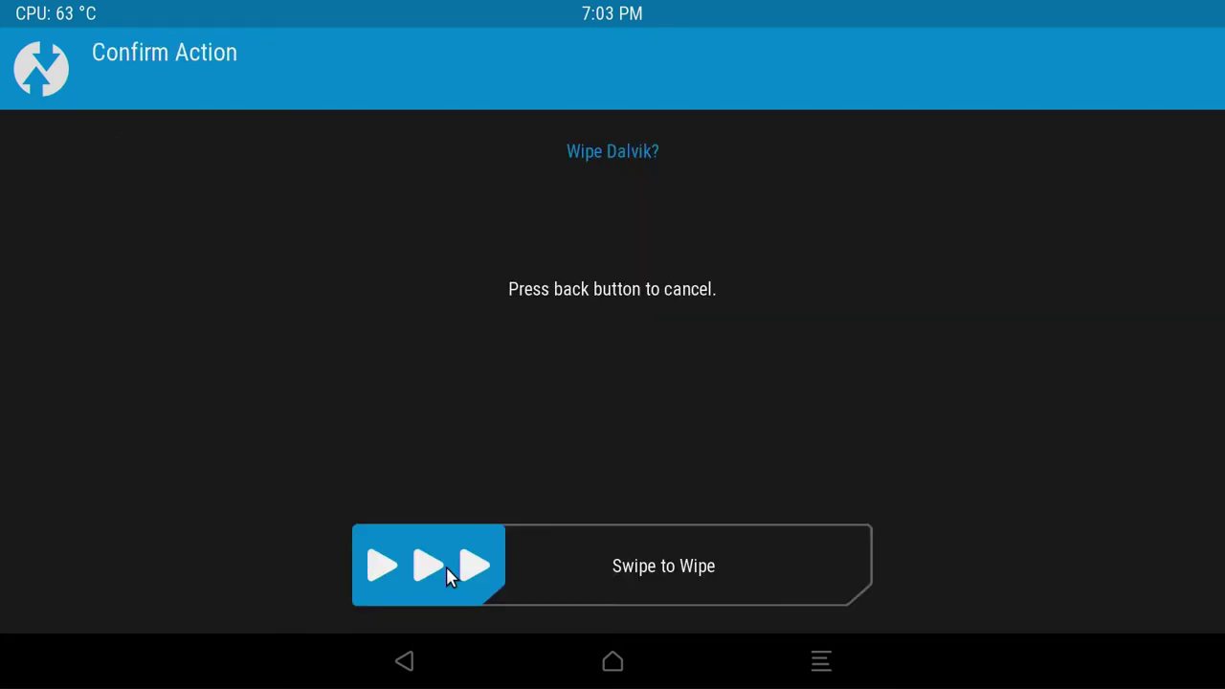
{"action": "left_click_drag", "start_coordinate": [446, 566], "coordinate": [897, 565]}
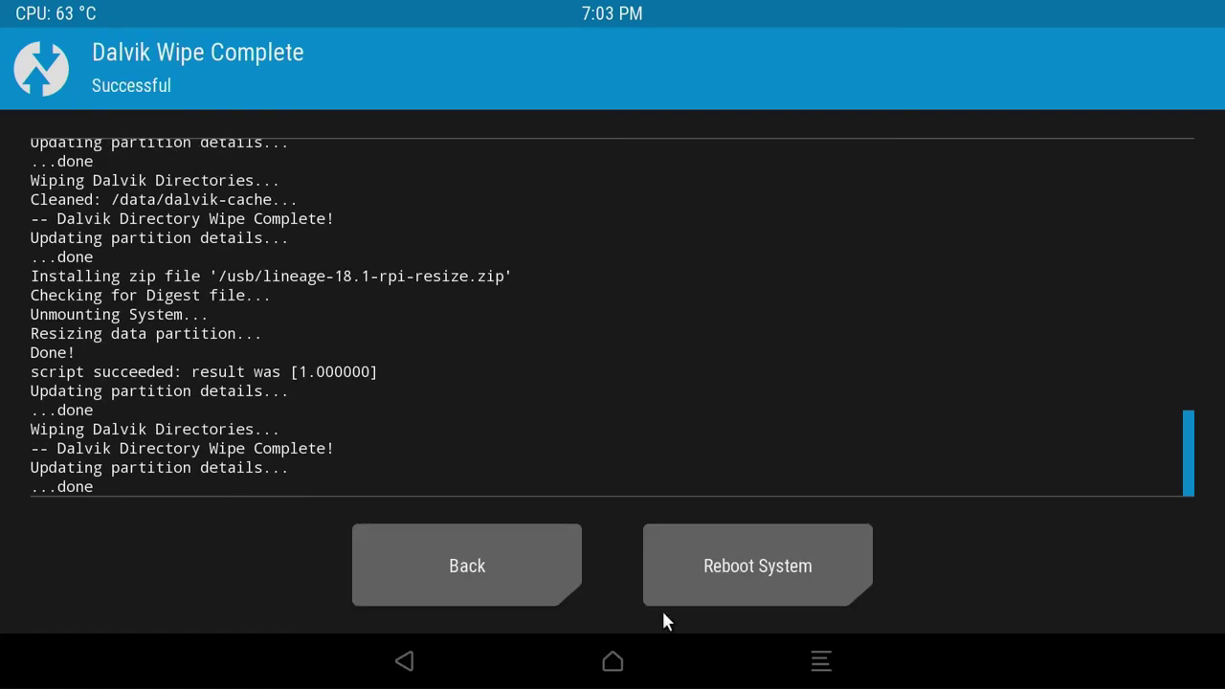
Step: Back out to the TWRP main menu and reboot into the Android system
{"action": "left_click", "coordinate": [416, 671]}
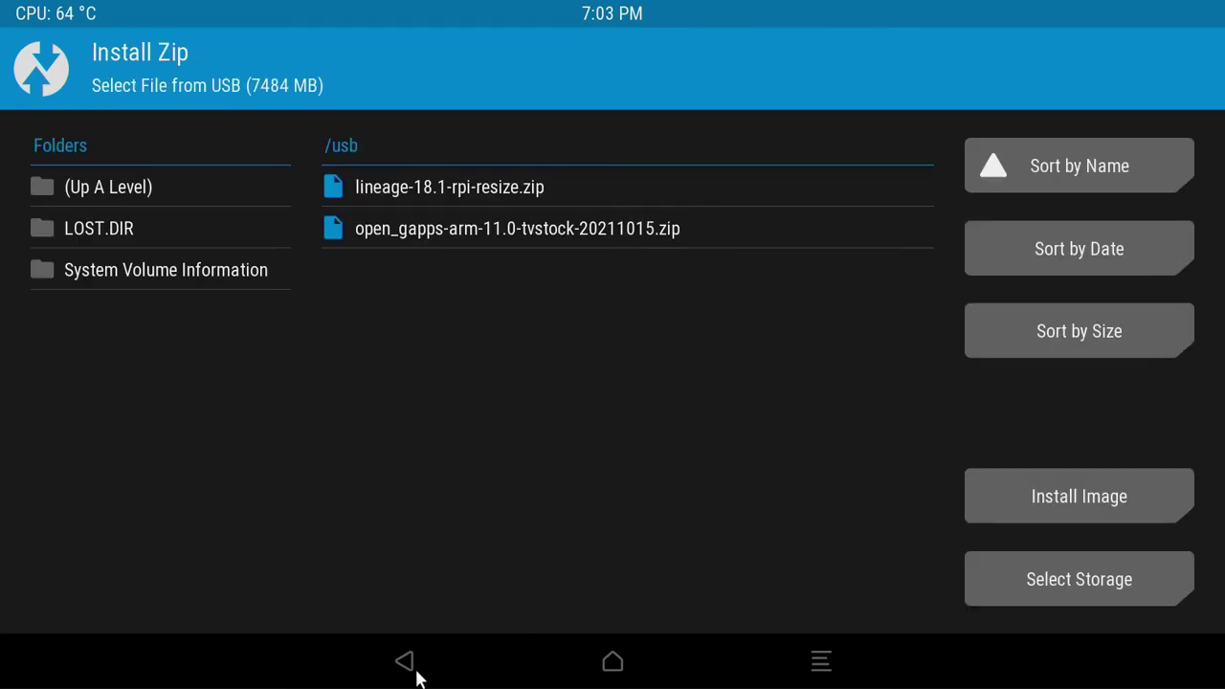
{"action": "left_click", "coordinate": [416, 670]}
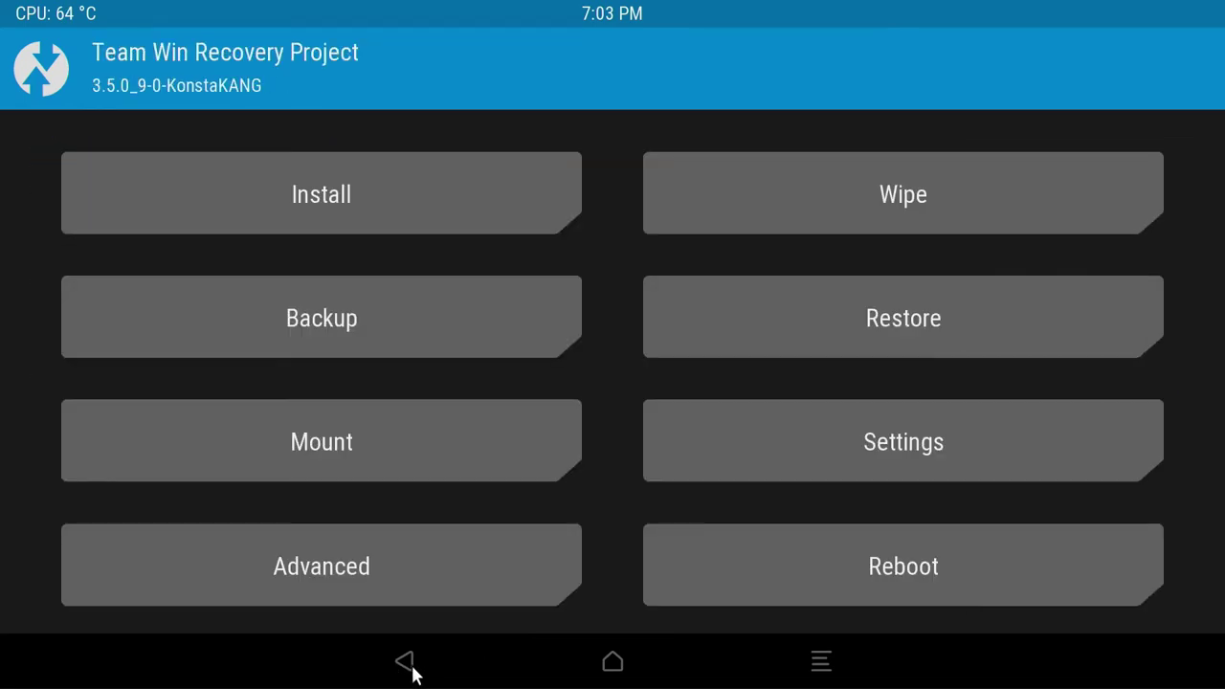
{"action": "left_click", "coordinate": [777, 564]}
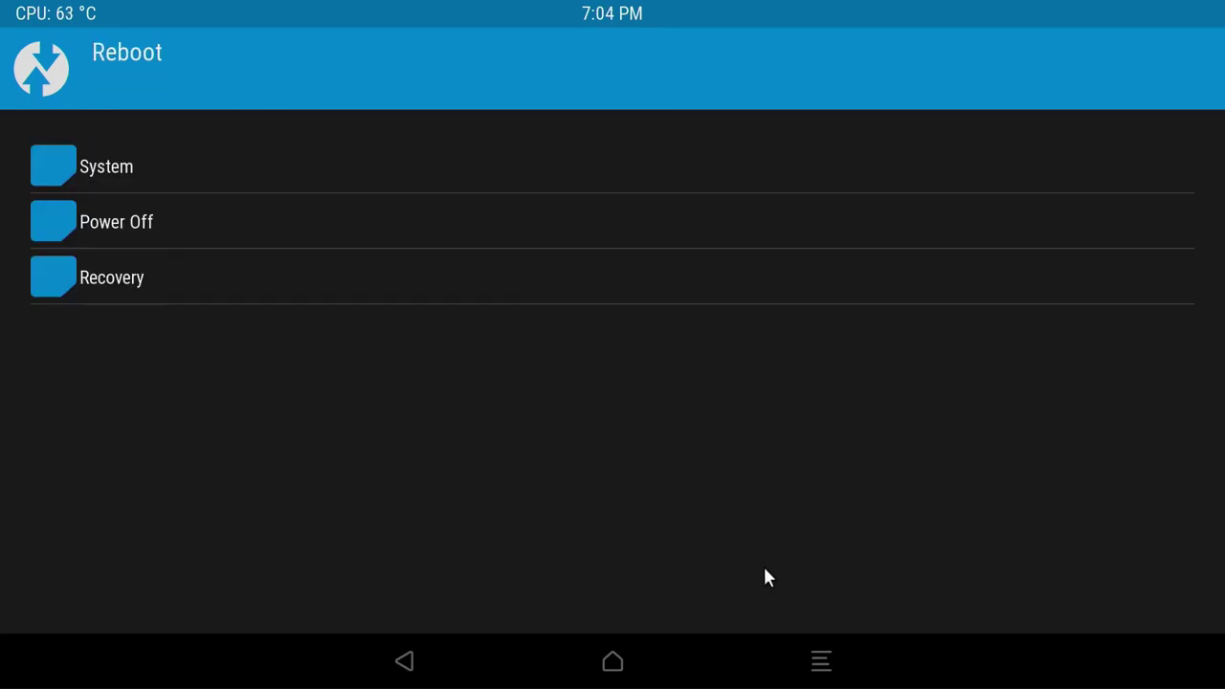
{"action": "left_click", "coordinate": [99, 169]}
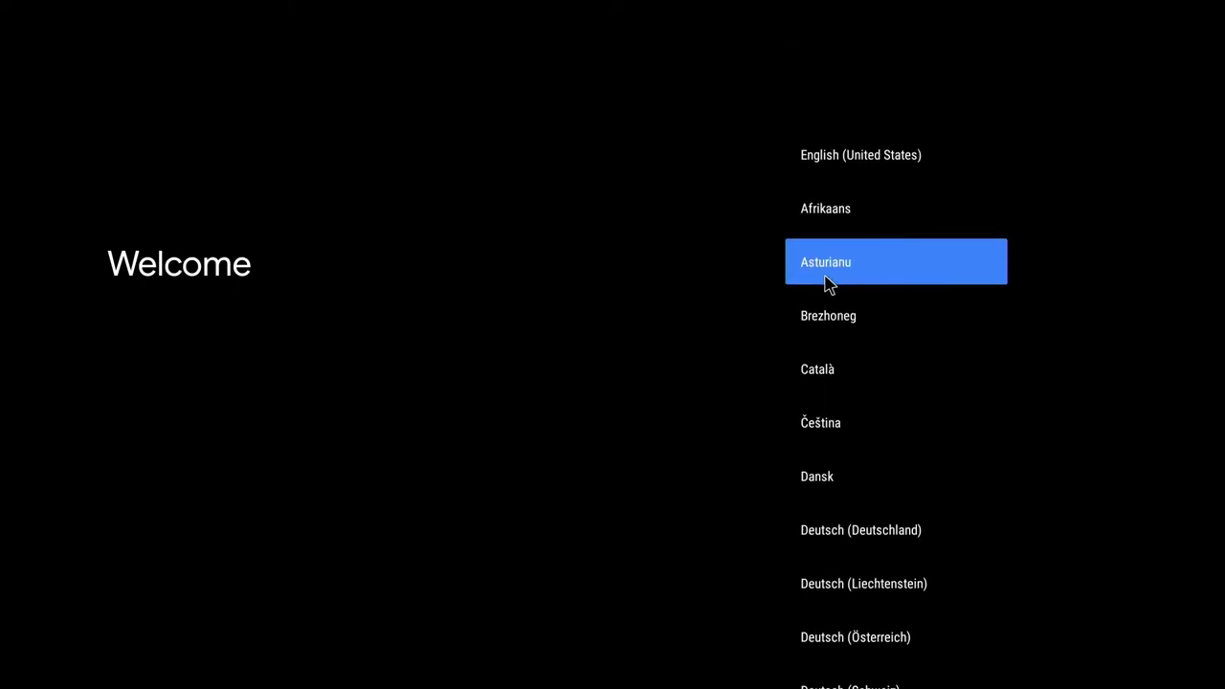
Step: Scroll the Welcome language list and pick English (United Kingdom)
{"action": "scroll", "coordinate": [828, 284], "scroll_direction": "up", "scroll_amount": 2}
{"action": "scroll", "coordinate": [827, 284], "scroll_direction": "down", "scroll_amount": 2}
{"action": "scroll", "coordinate": [828, 284], "scroll_direction": "down", "scroll_amount": 2}
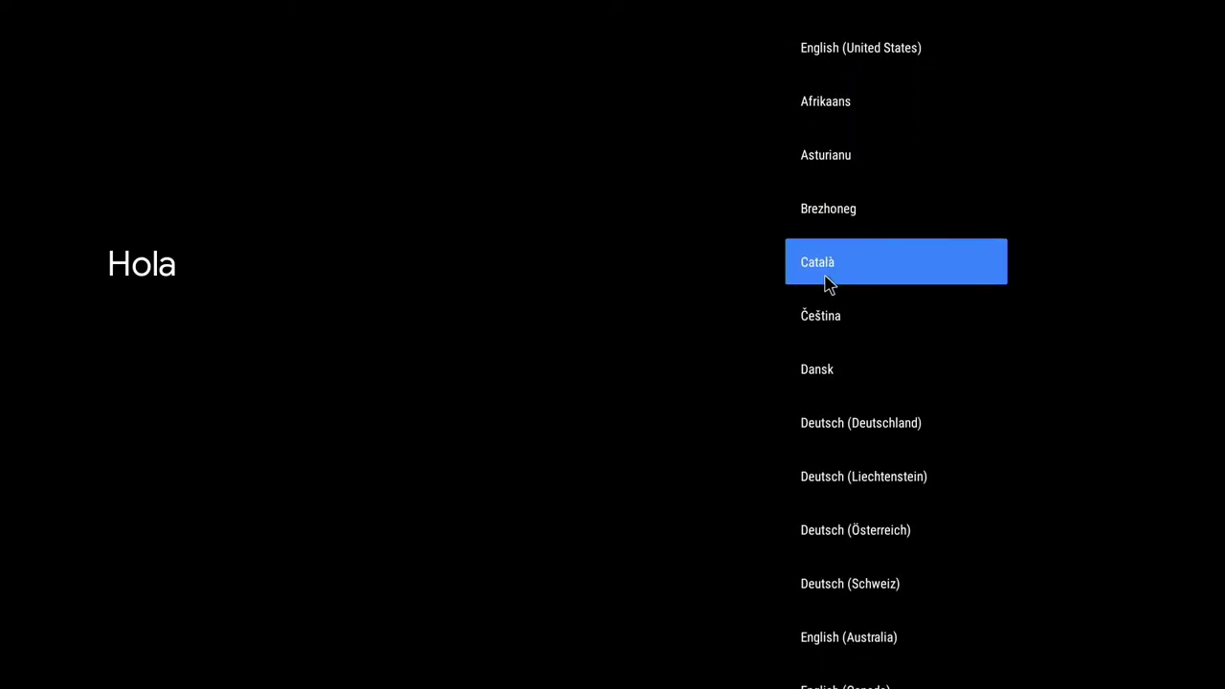
{"action": "scroll", "coordinate": [827, 284], "scroll_direction": "down", "scroll_amount": 7}
{"action": "scroll", "coordinate": [828, 284], "scroll_direction": "up", "scroll_amount": 1}
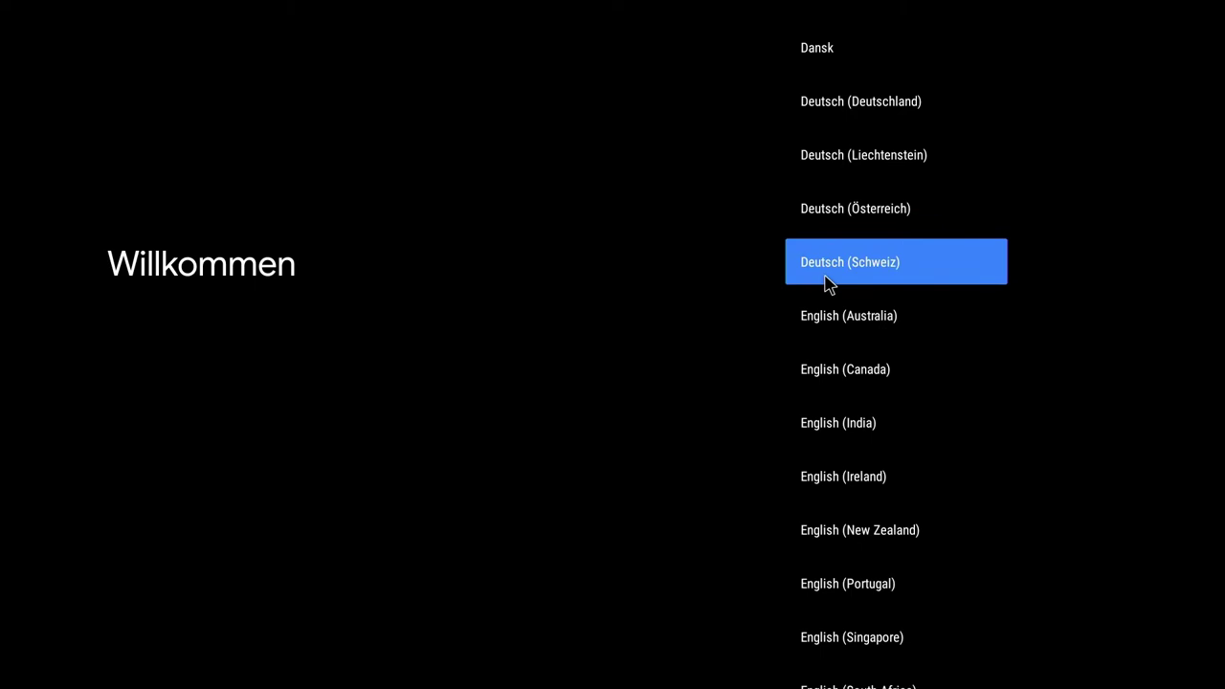
{"action": "scroll", "coordinate": [828, 284], "scroll_direction": "down", "scroll_amount": 3}
{"action": "scroll", "coordinate": [827, 284], "scroll_direction": "down", "scroll_amount": 2}
{"action": "scroll", "coordinate": [828, 284], "scroll_direction": "down", "scroll_amount": 2}
{"action": "scroll", "coordinate": [827, 284], "scroll_direction": "down", "scroll_amount": 1}
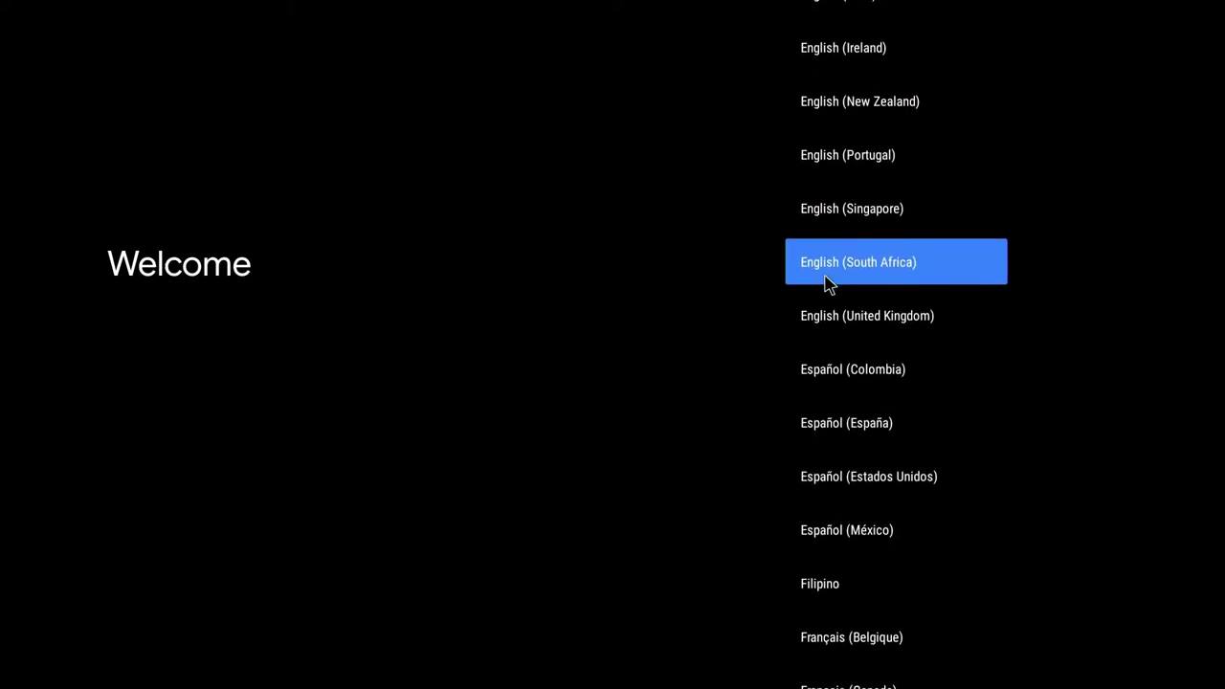
{"action": "scroll", "coordinate": [828, 284], "scroll_direction": "down", "scroll_amount": 1}
{"action": "left_click", "coordinate": [829, 283]}
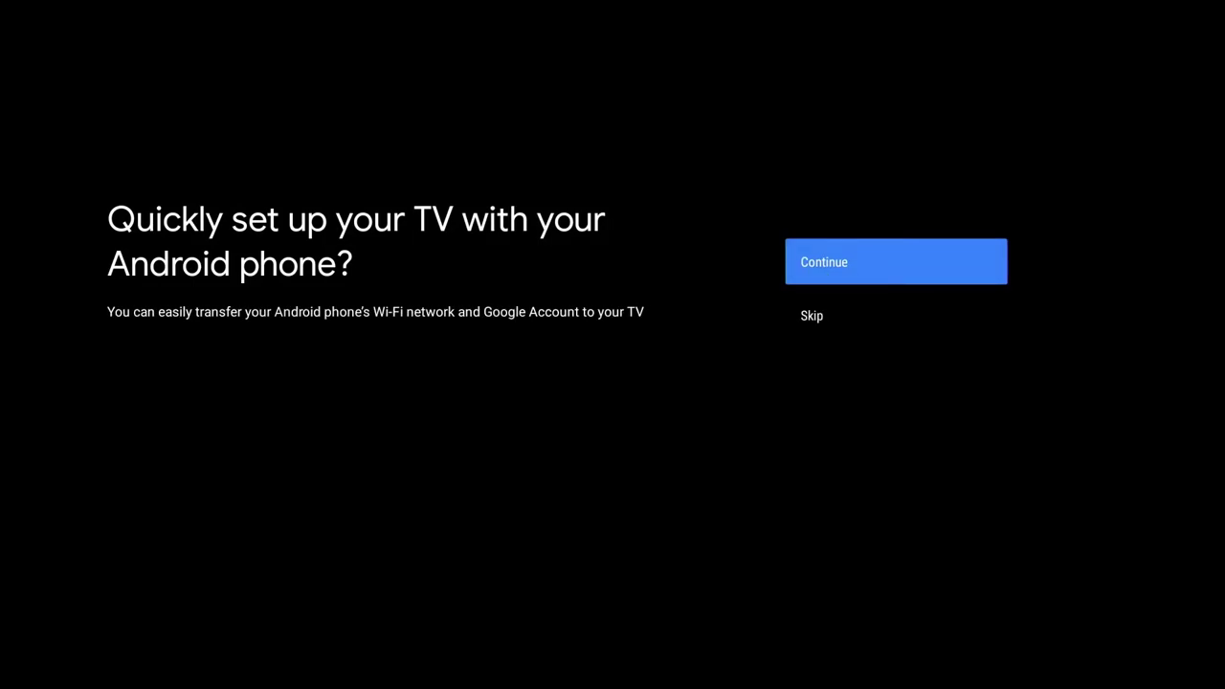
Step: Skip setting up the TV with an Android phone
{"action": "key", "text": "Down"}
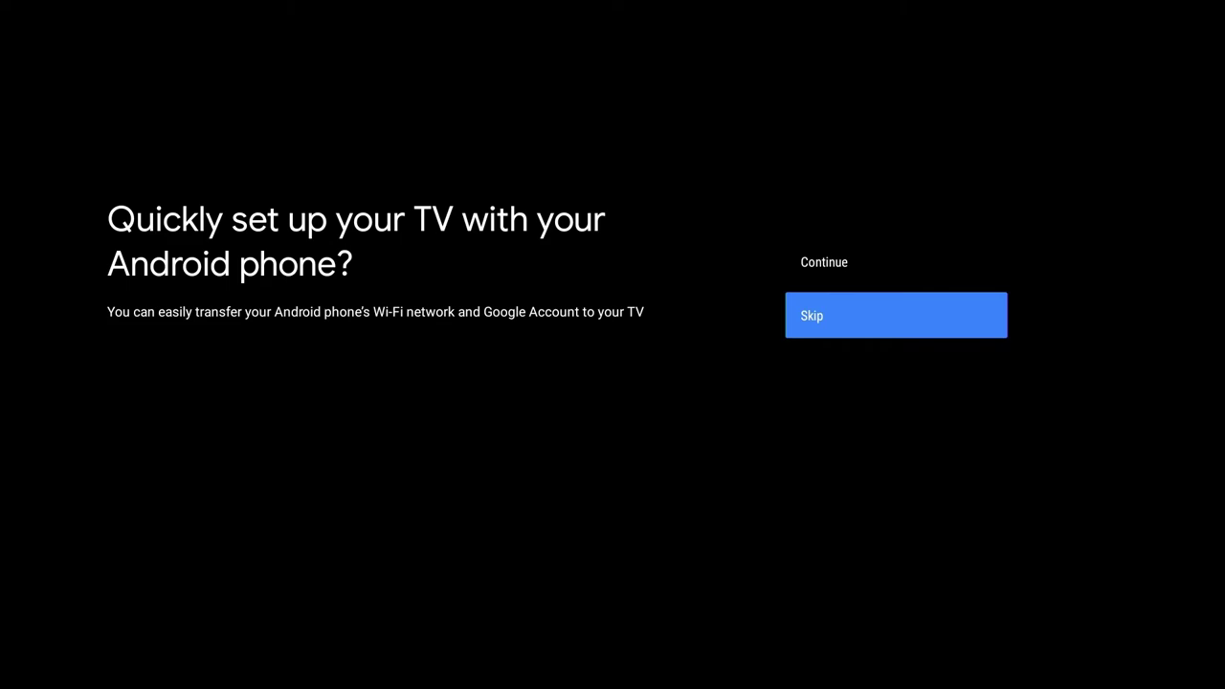
{"action": "key", "text": "Return"}
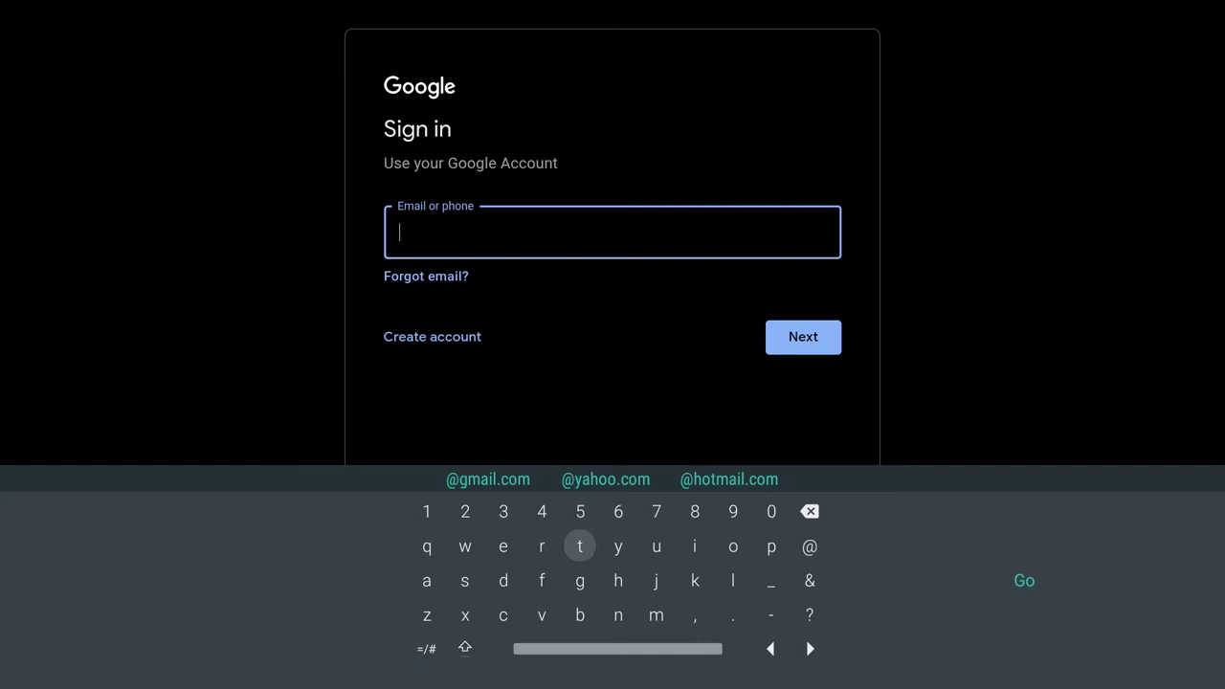
Step: Enter the 'sid' email and accept the Google Terms of Service
{"action": "type", "text": "sid"}
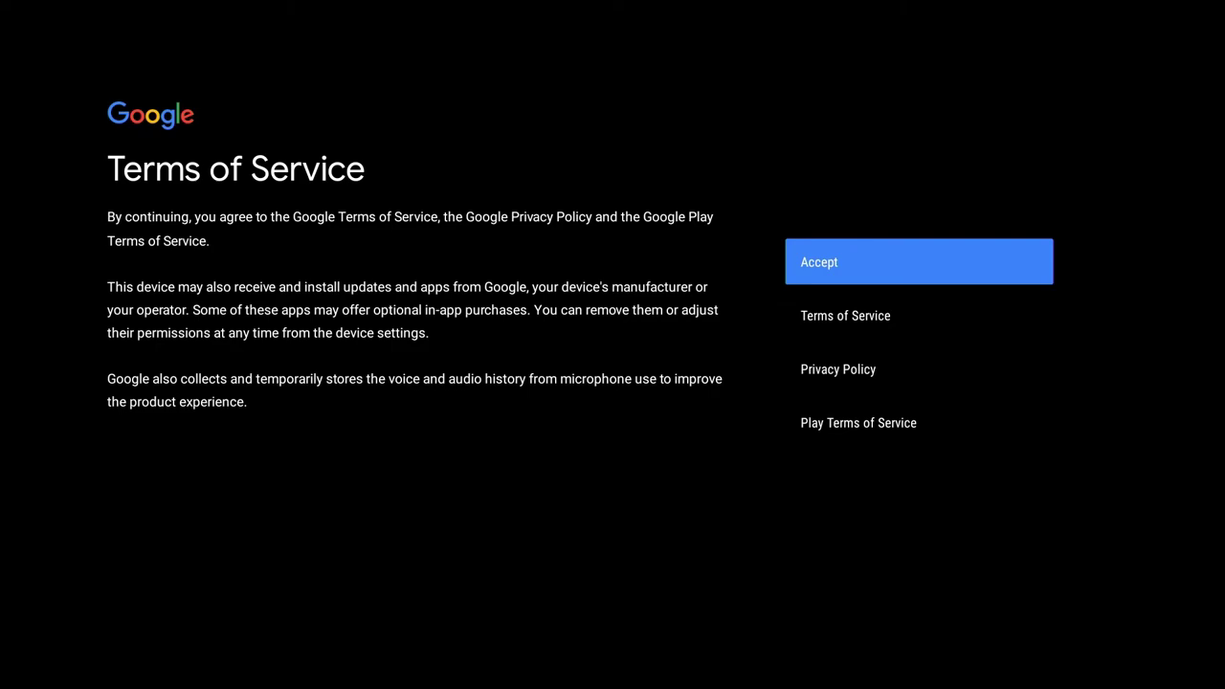
{"action": "key", "text": "Down"}
{"action": "key", "text": "Up"}
{"action": "key", "text": "Return"}
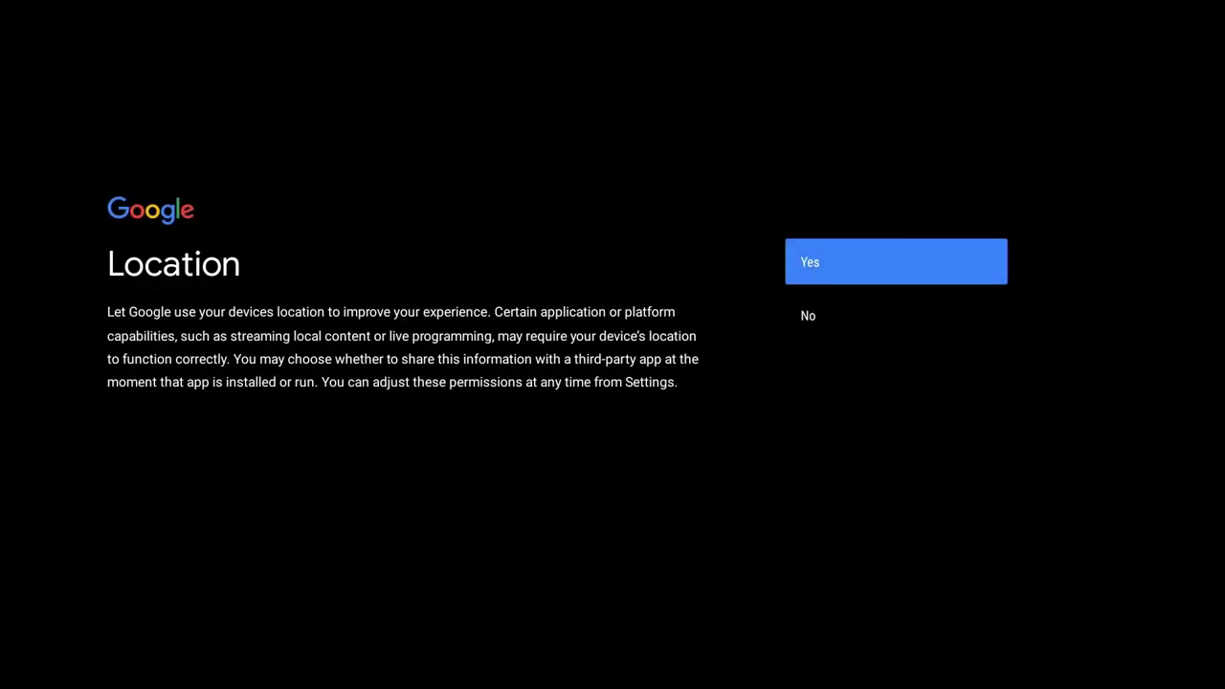
Step: Allow Google to use the device location
{"action": "key", "text": "Down"}
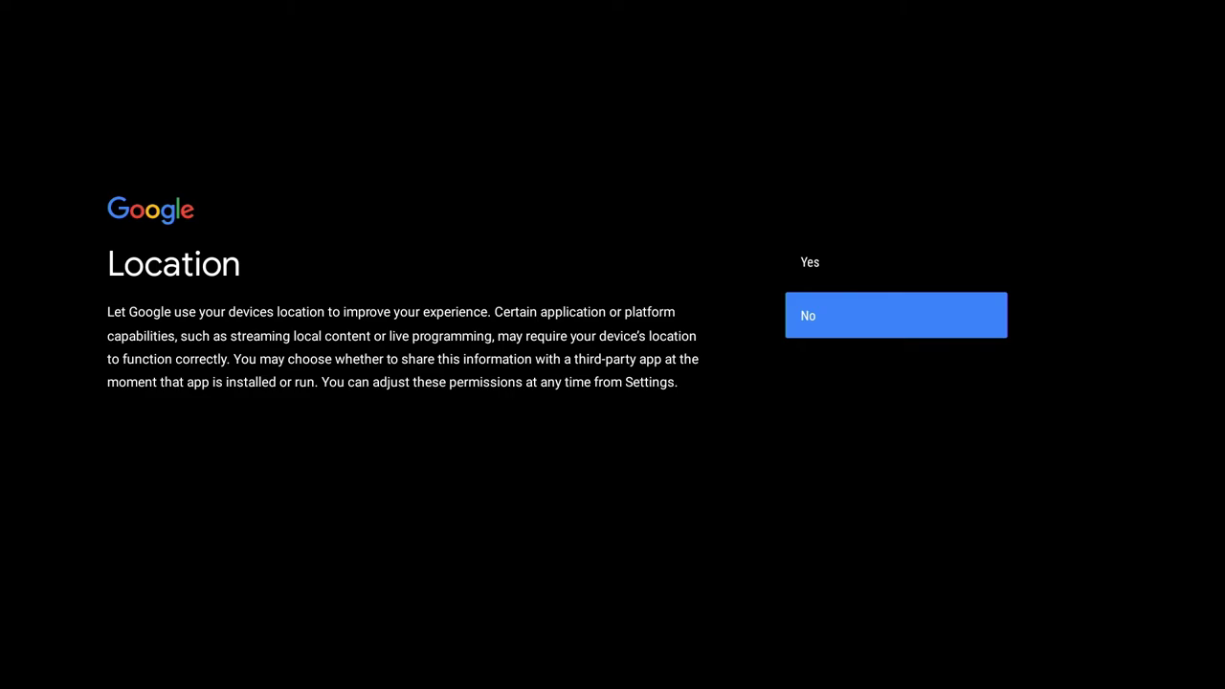
{"action": "key", "text": "Up"}
{"action": "key", "text": "Return"}
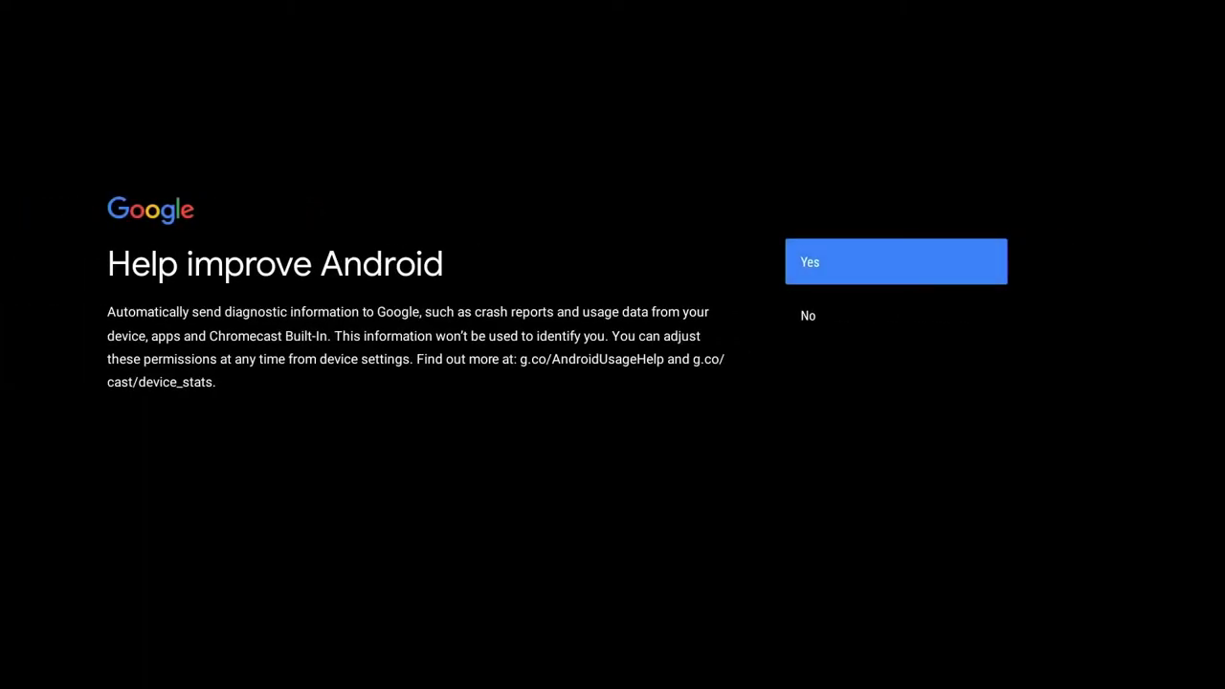
Step: Agree to send diagnostics and skip through the Android TV introduction
{"action": "key", "text": "Down"}
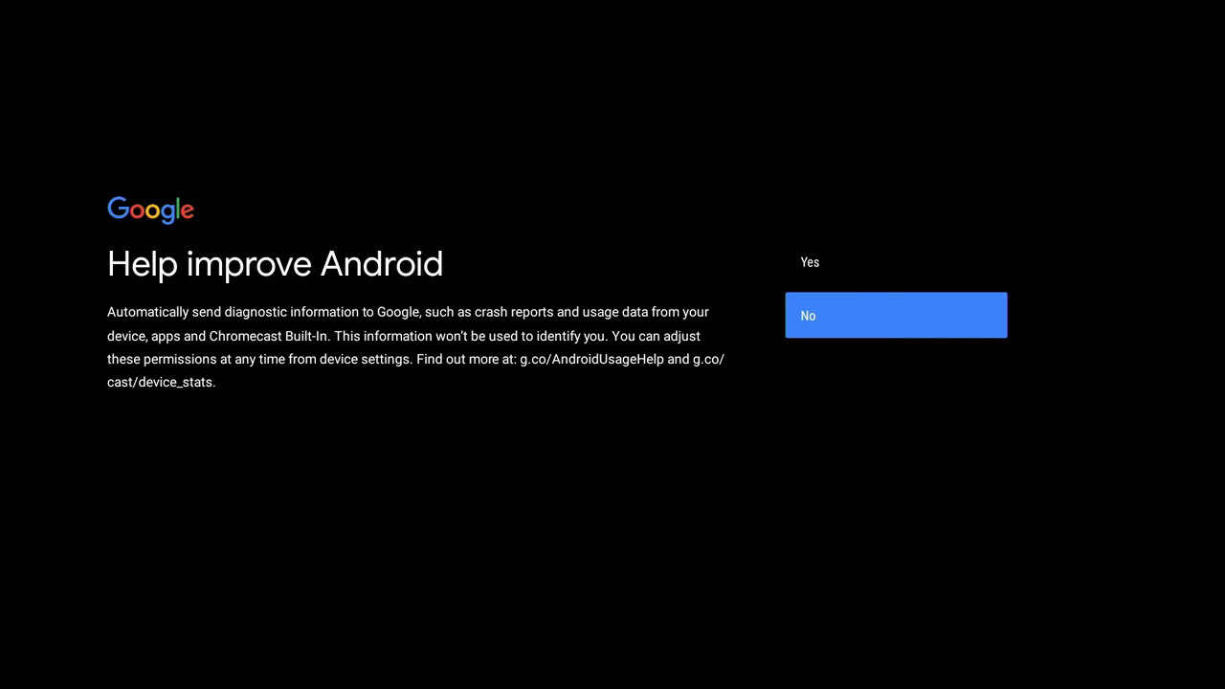
{"action": "key", "text": "Up"}
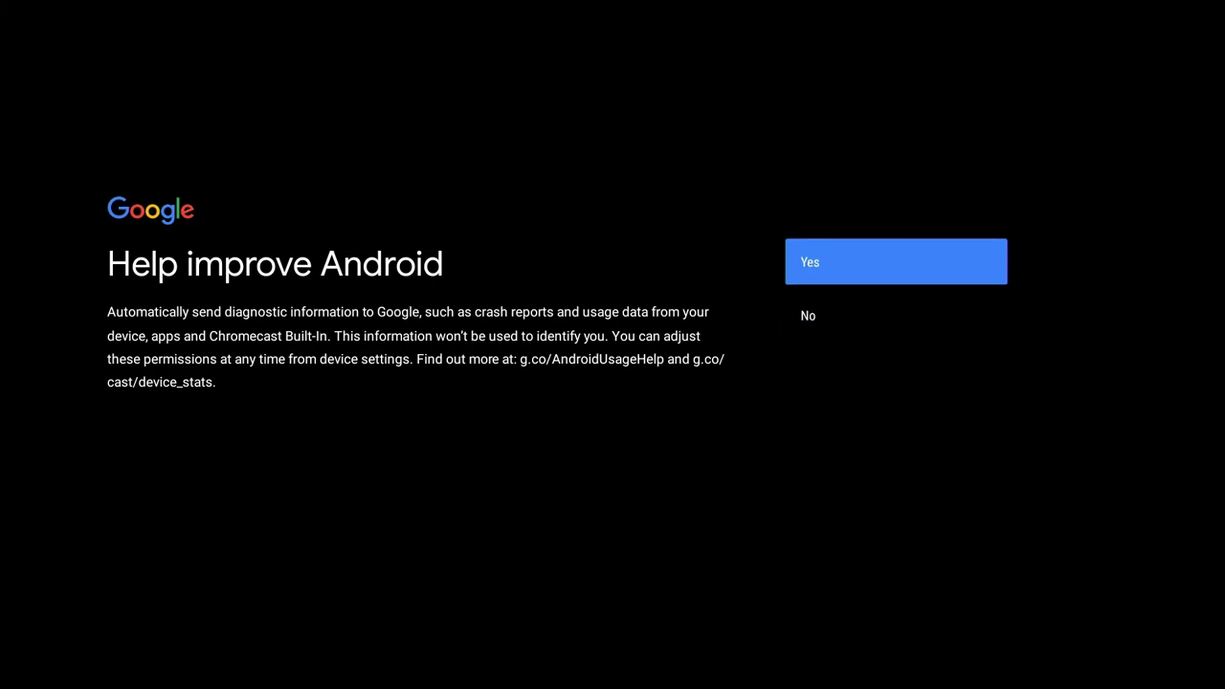
{"action": "key", "text": "Down"}
{"action": "key", "text": "Up"}
{"action": "key", "text": "Return"}
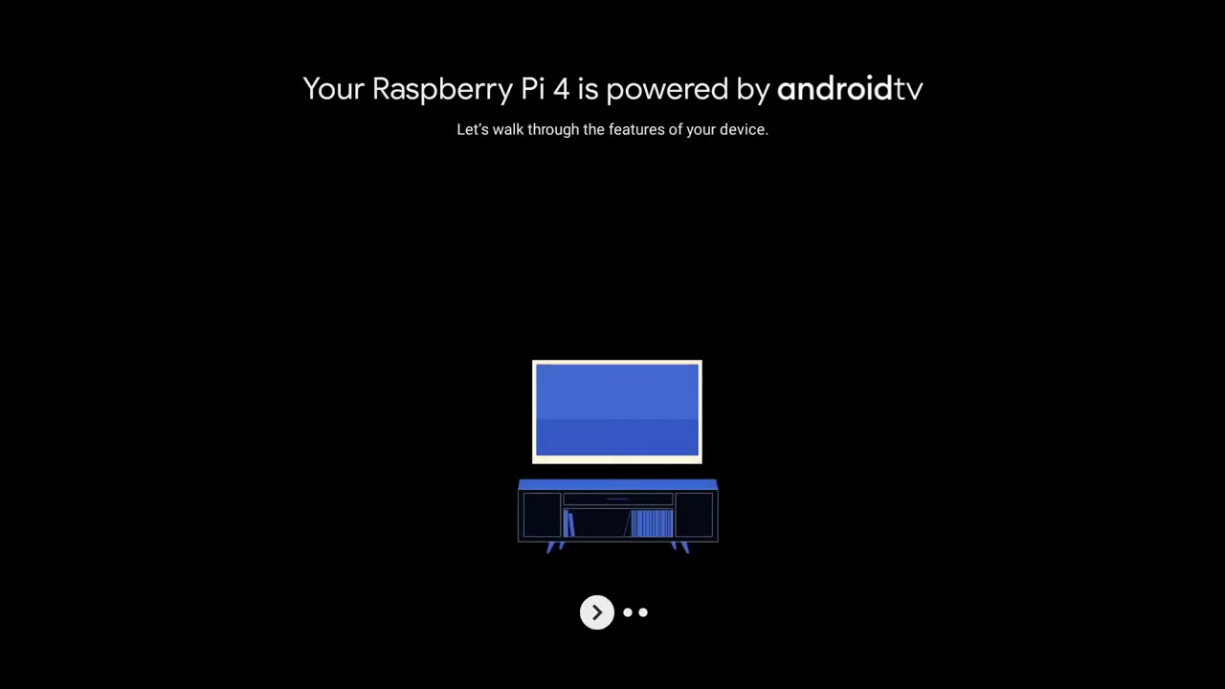
{"action": "key", "text": "Return"}
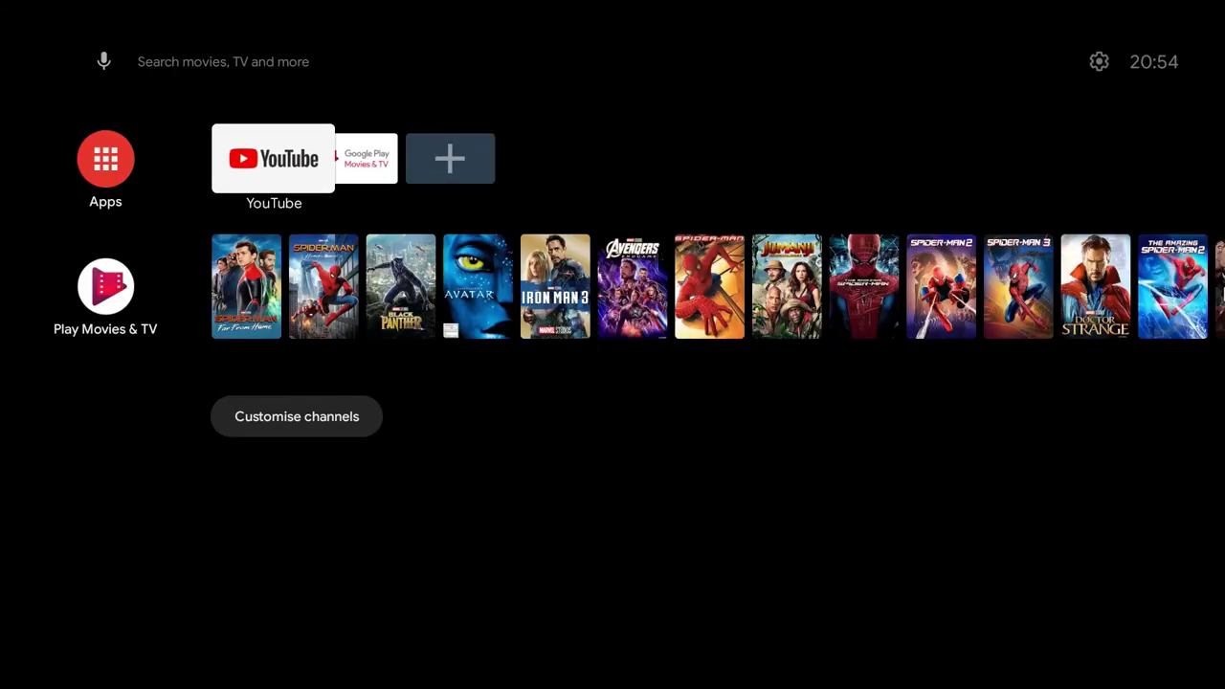
Step: Move along the home screen app row and up to the top bar
{"action": "key", "text": "Right"}
{"action": "key", "text": "Right"}
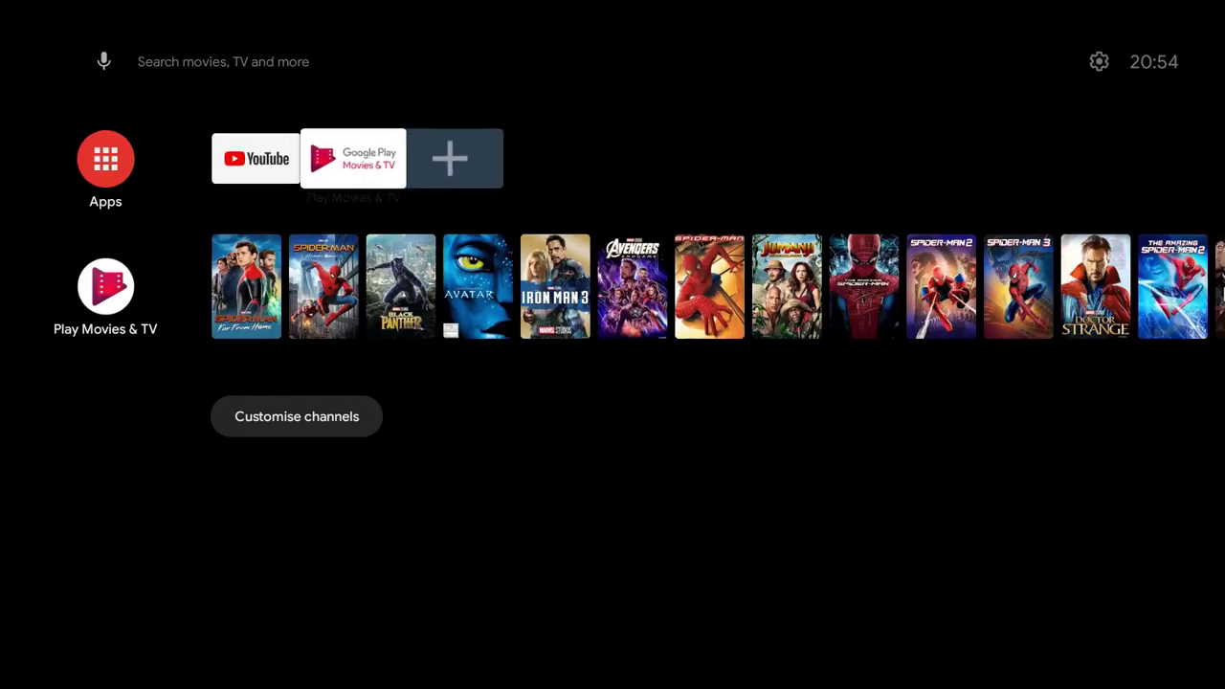
{"action": "key", "text": "Up"}
{"action": "key", "text": "Right"}
{"action": "key", "text": "Right"}
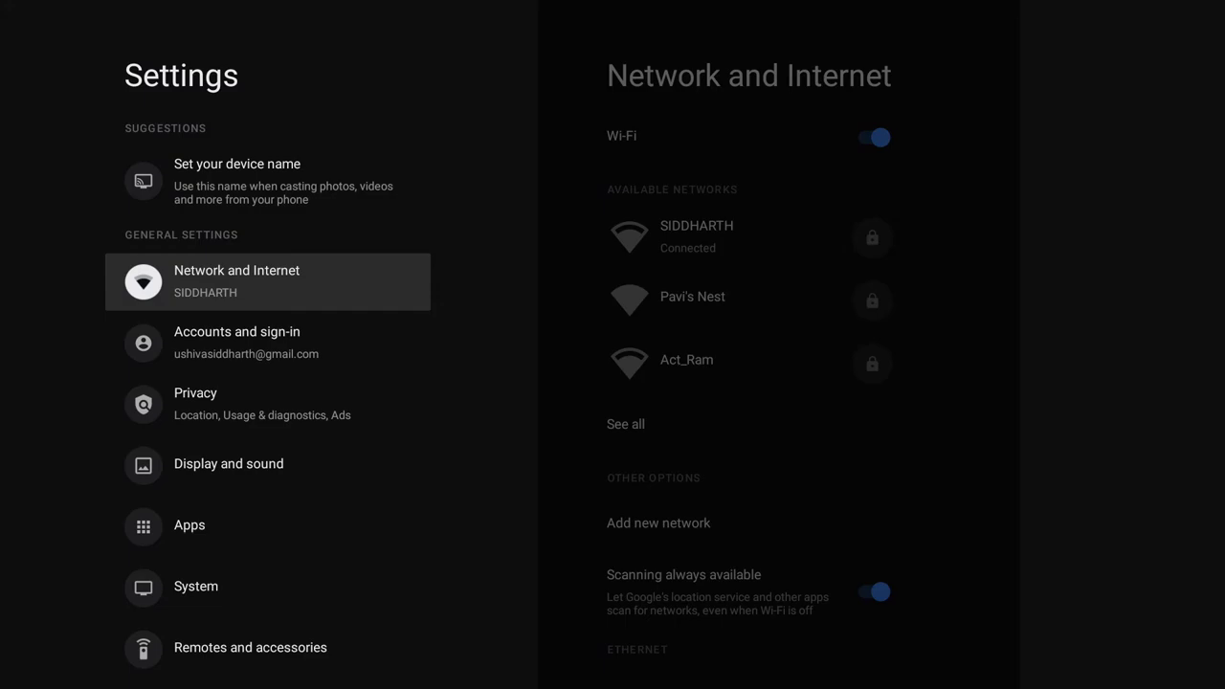
{"action": "key", "text": "Down"}
{"action": "key", "text": "Down"}
{"action": "key", "text": "Down"}
{"action": "key", "text": "Down"}
{"action": "key", "text": "Down"}
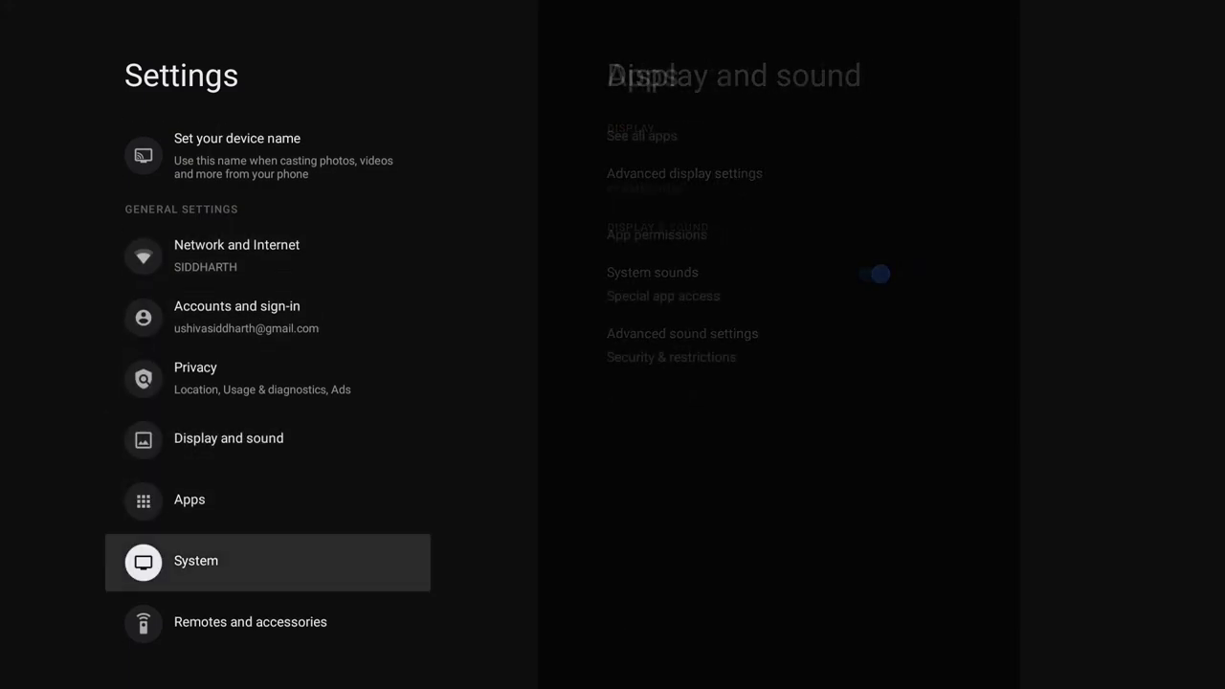
{"action": "key", "text": "Right"}
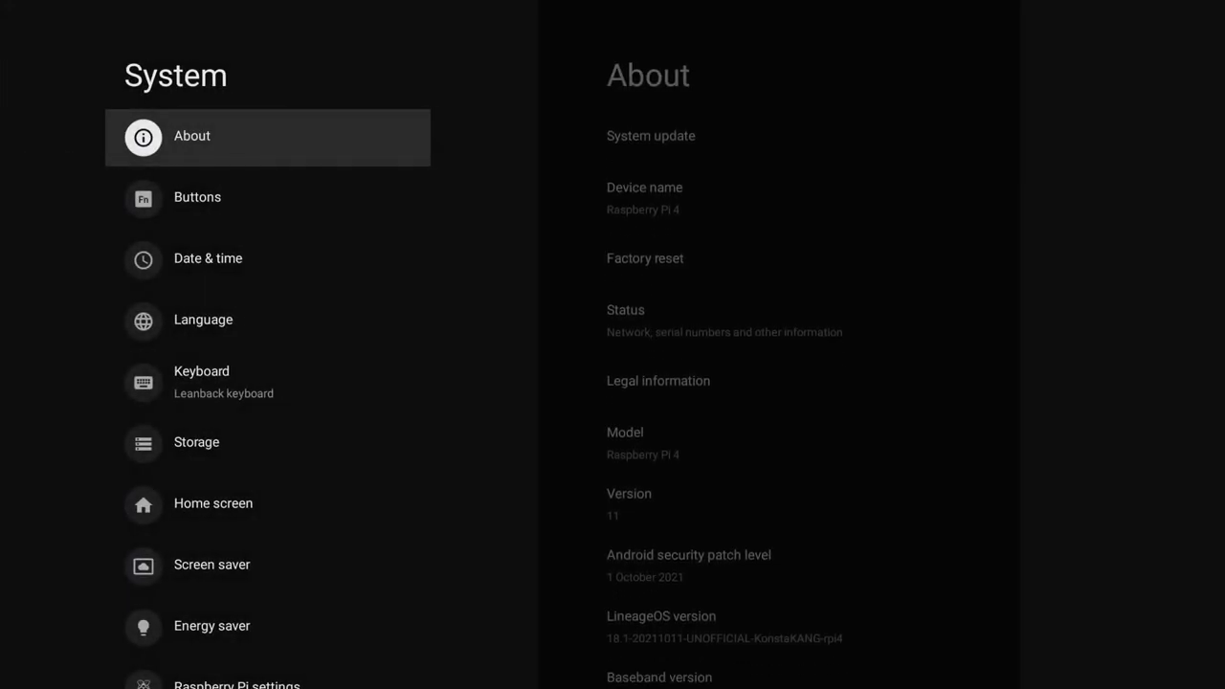
{"action": "key", "text": "Down"}
{"action": "key", "text": "Down"}
{"action": "key", "text": "Down"}
{"action": "key", "text": "Down"}
{"action": "key", "text": "Down"}
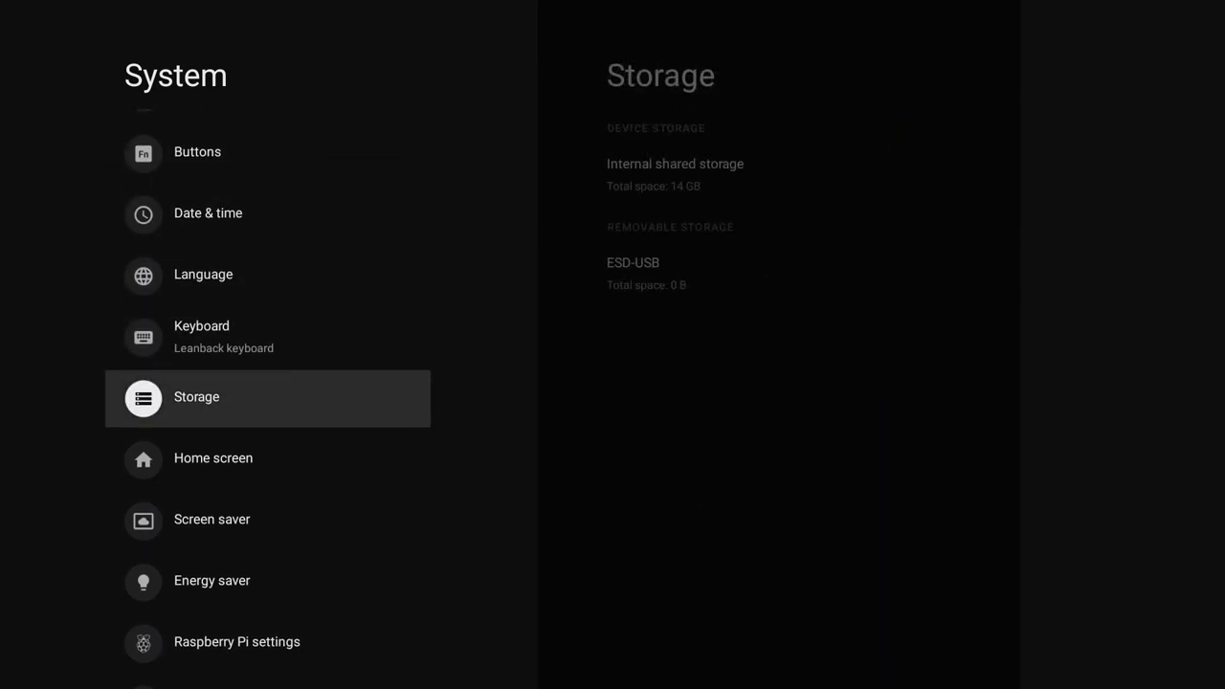
{"action": "key", "text": "Right"}
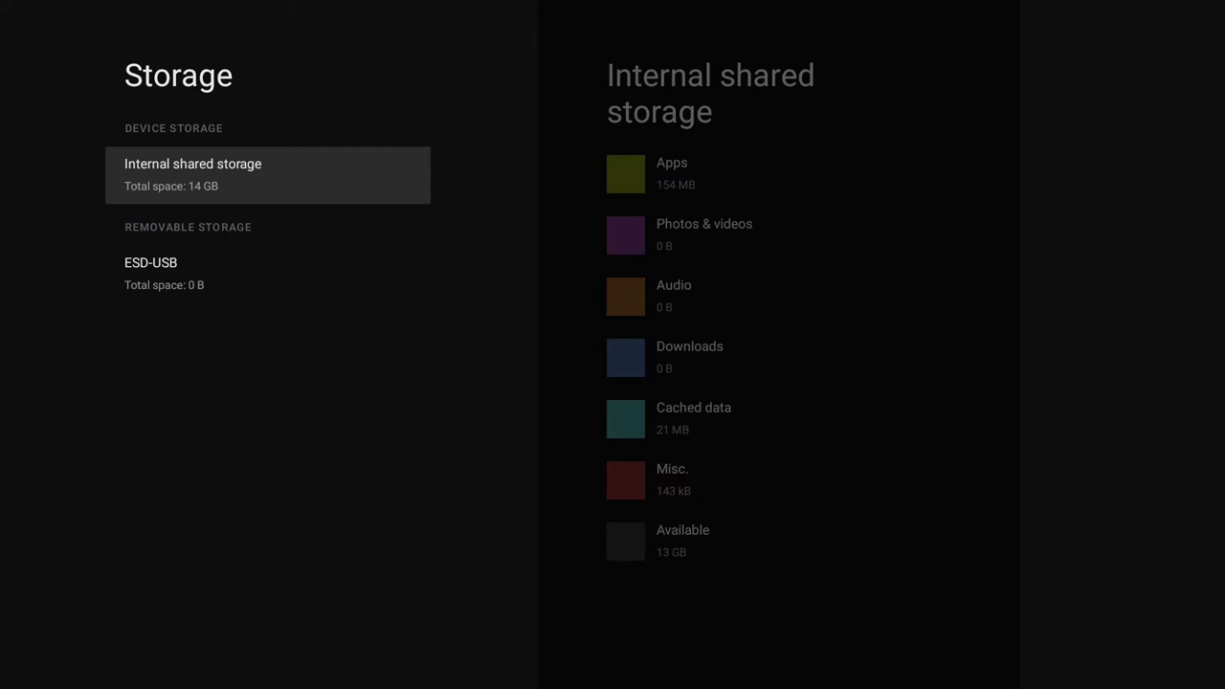
{"action": "key", "text": "Left"}
{"action": "key", "text": "Left"}
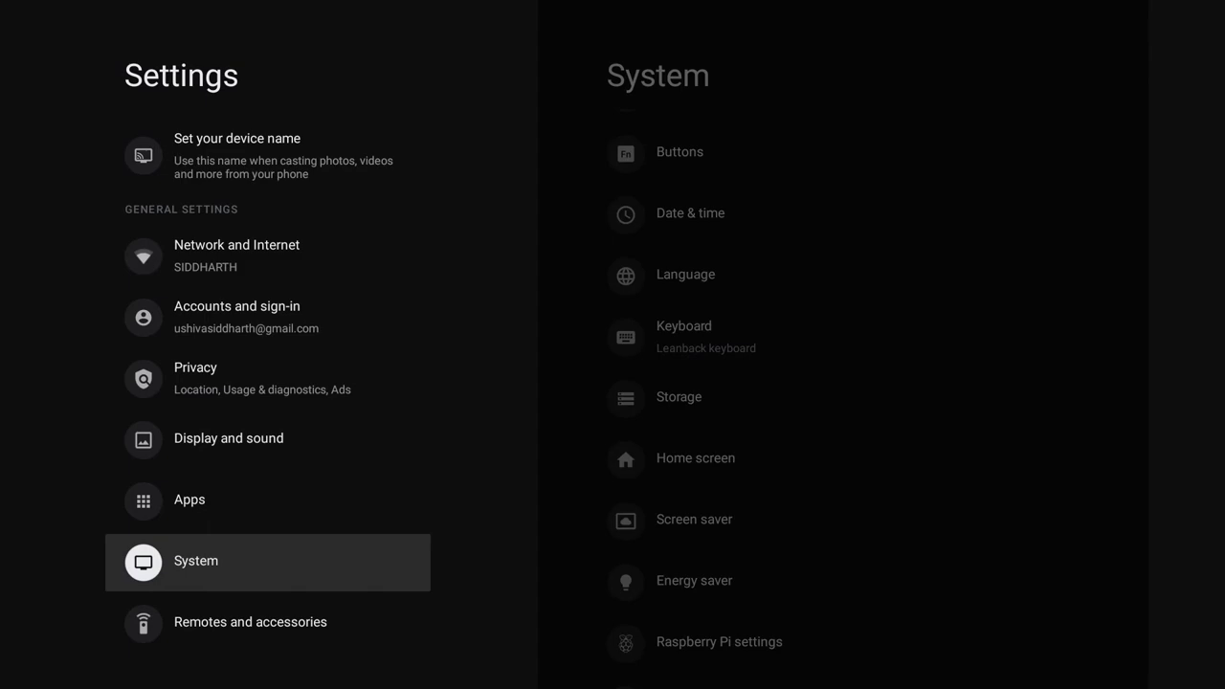
{"action": "key", "text": "Right"}
{"action": "key", "text": "Down"}
{"action": "key", "text": "Down"}
{"action": "key", "text": "Up"}
{"action": "key", "text": "Up"}
{"action": "key", "text": "Up"}
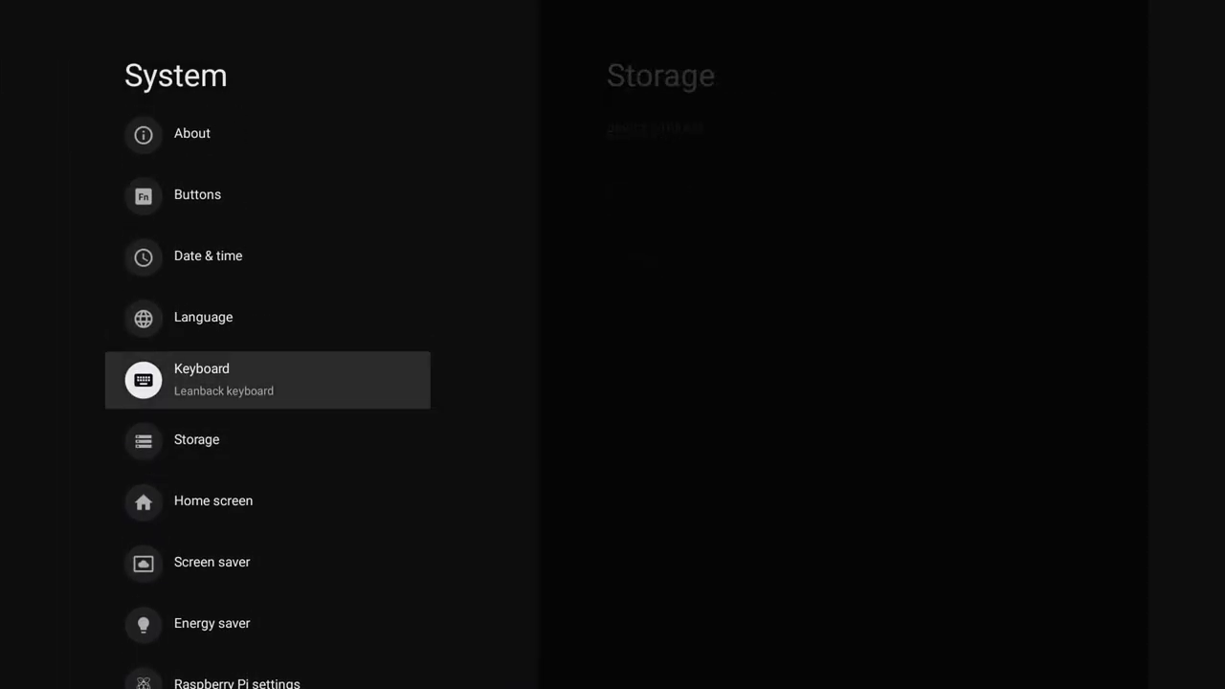
{"action": "key", "text": "Up"}
{"action": "key", "text": "Up"}
{"action": "key", "text": "Up"}
{"action": "key", "text": "Right"}
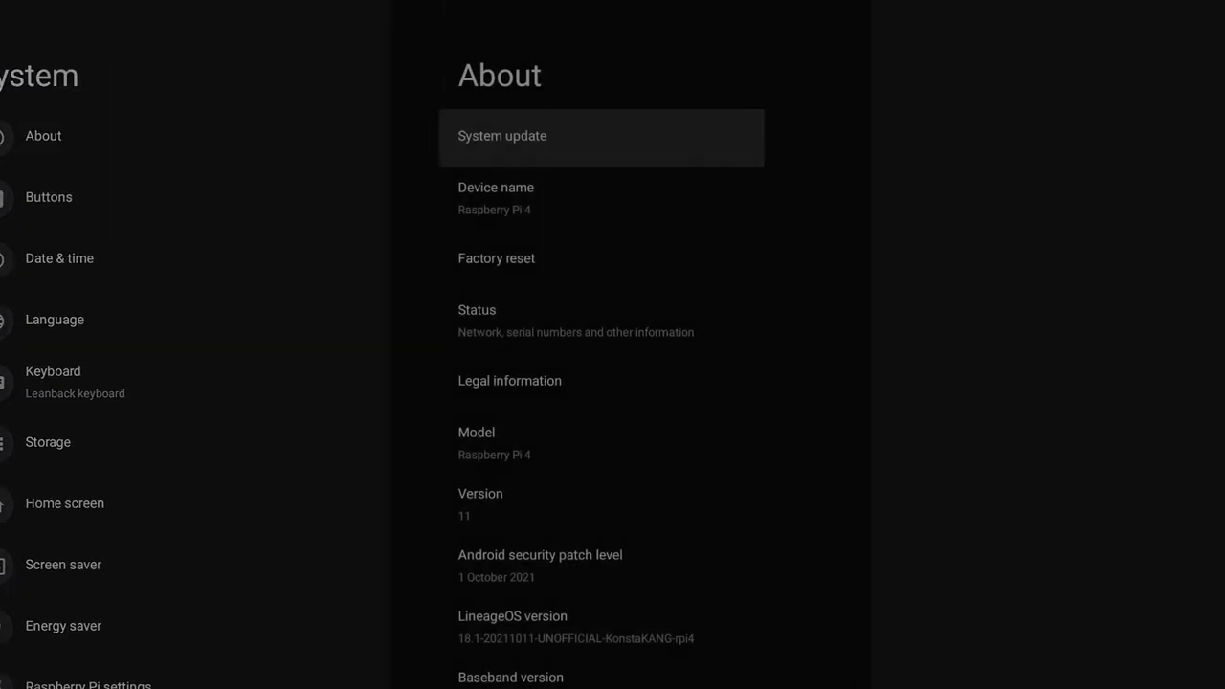
{"action": "key", "text": "Left"}
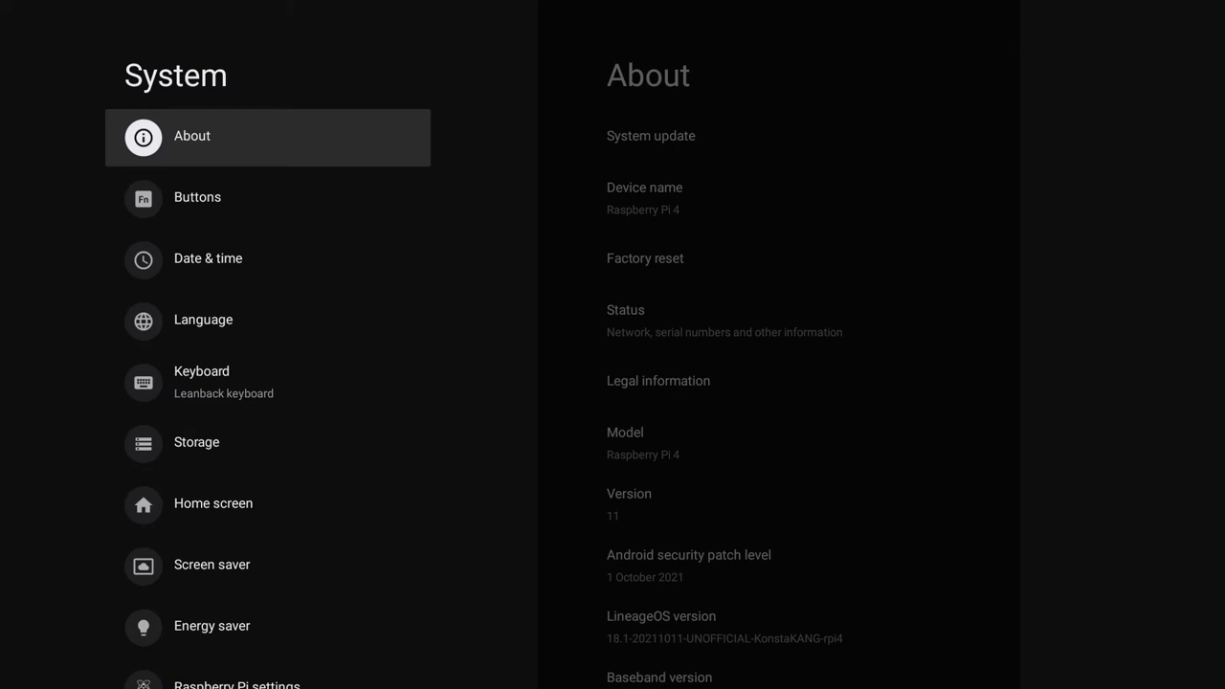
{"action": "key", "text": "Escape"}
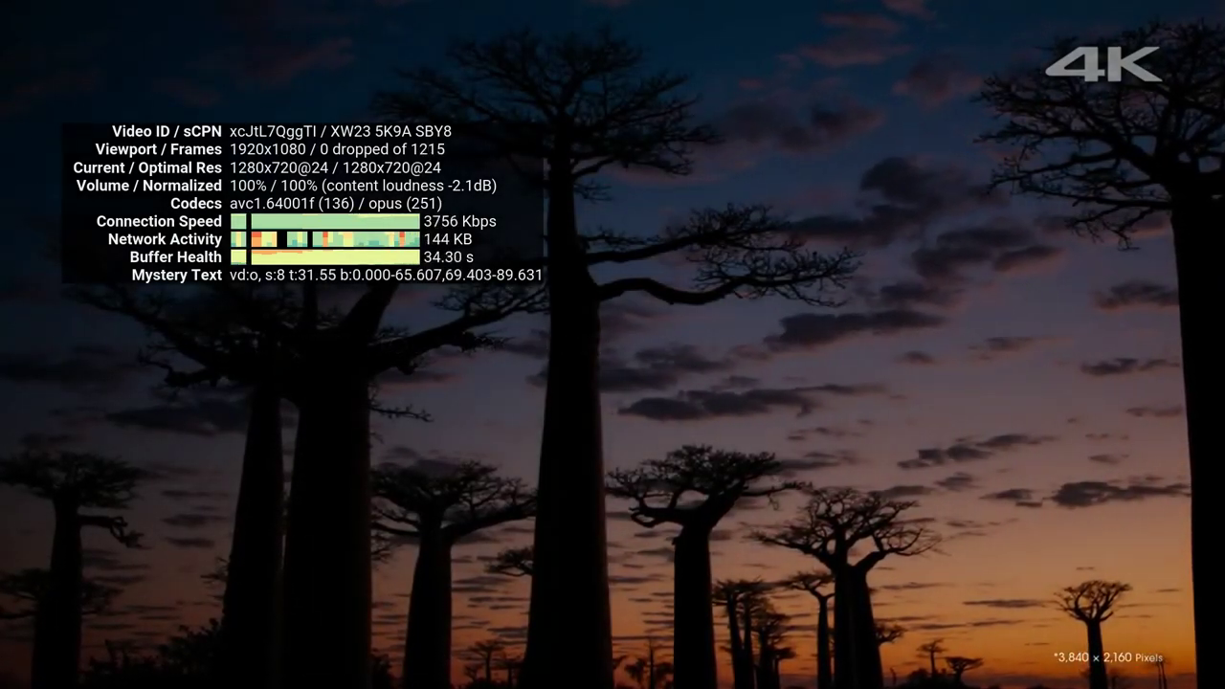
{"action": "mouse_move", "coordinate": [612, 344]}
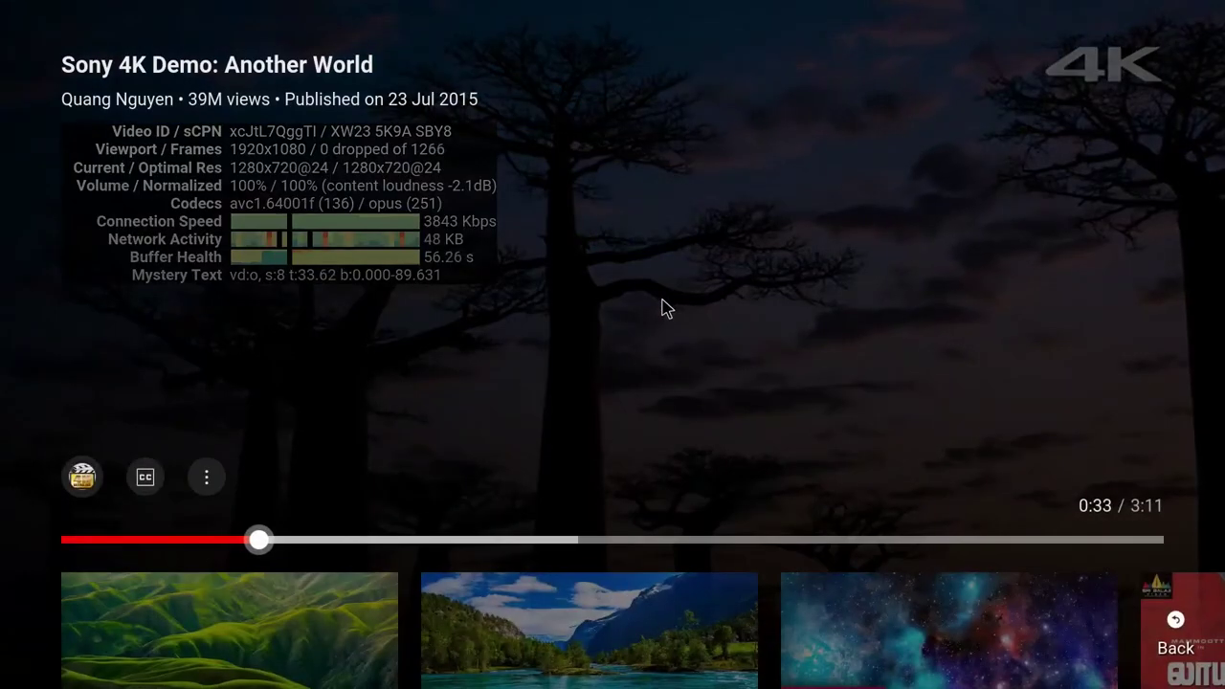
Step: Switch the Sony 4K Demo's playback quality to 1080p
{"action": "left_click", "coordinate": [212, 485]}
{"action": "left_click", "coordinate": [218, 484]}
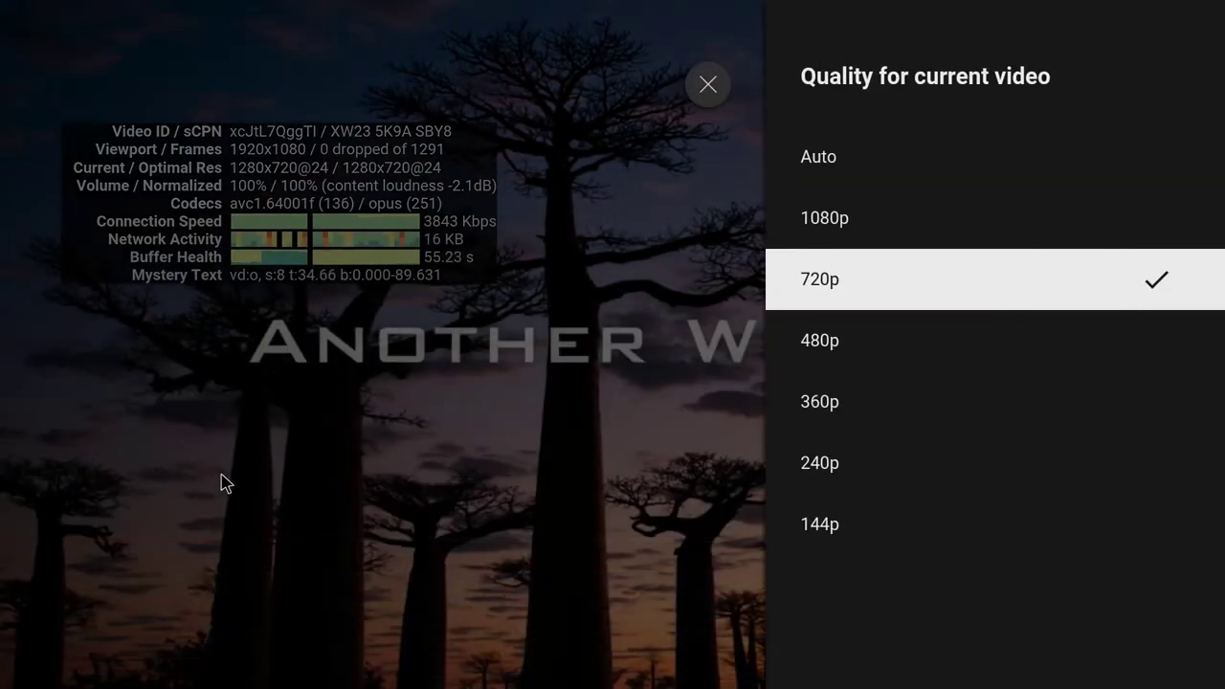
{"action": "left_click", "coordinate": [857, 230]}
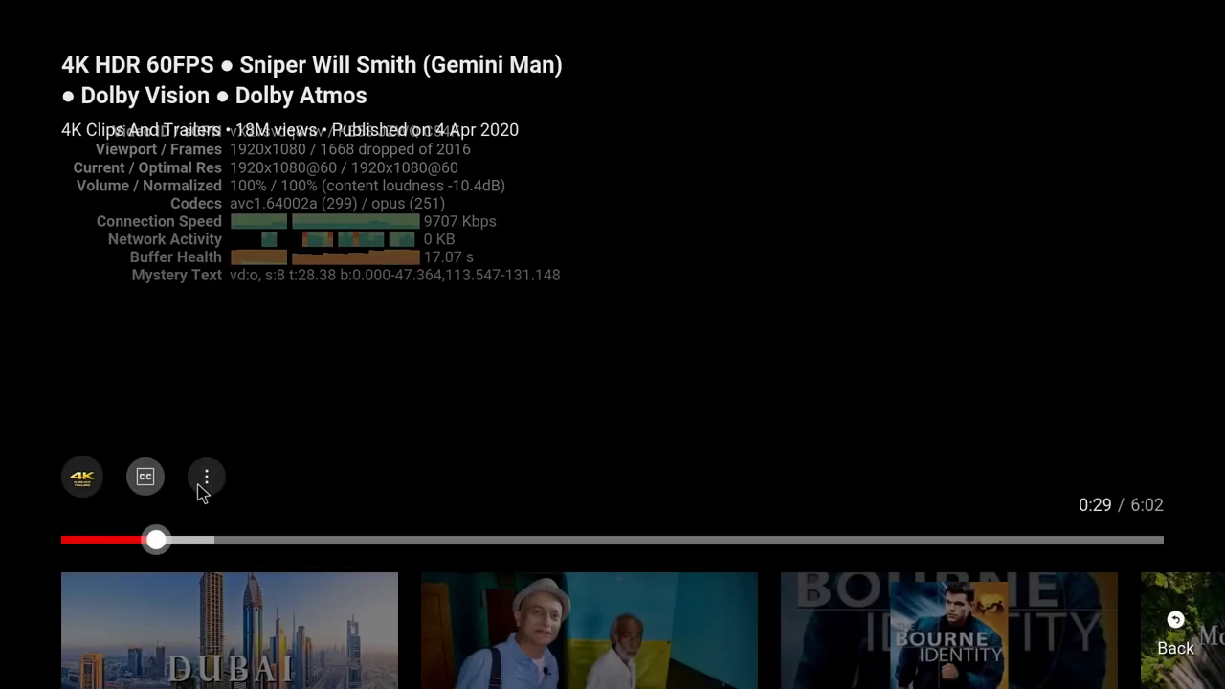
Step: Set the Gemini Man clip's quality to 720p60 in Quality for current video
{"action": "left_click", "coordinate": [200, 486]}
{"action": "left_click", "coordinate": [204, 488]}
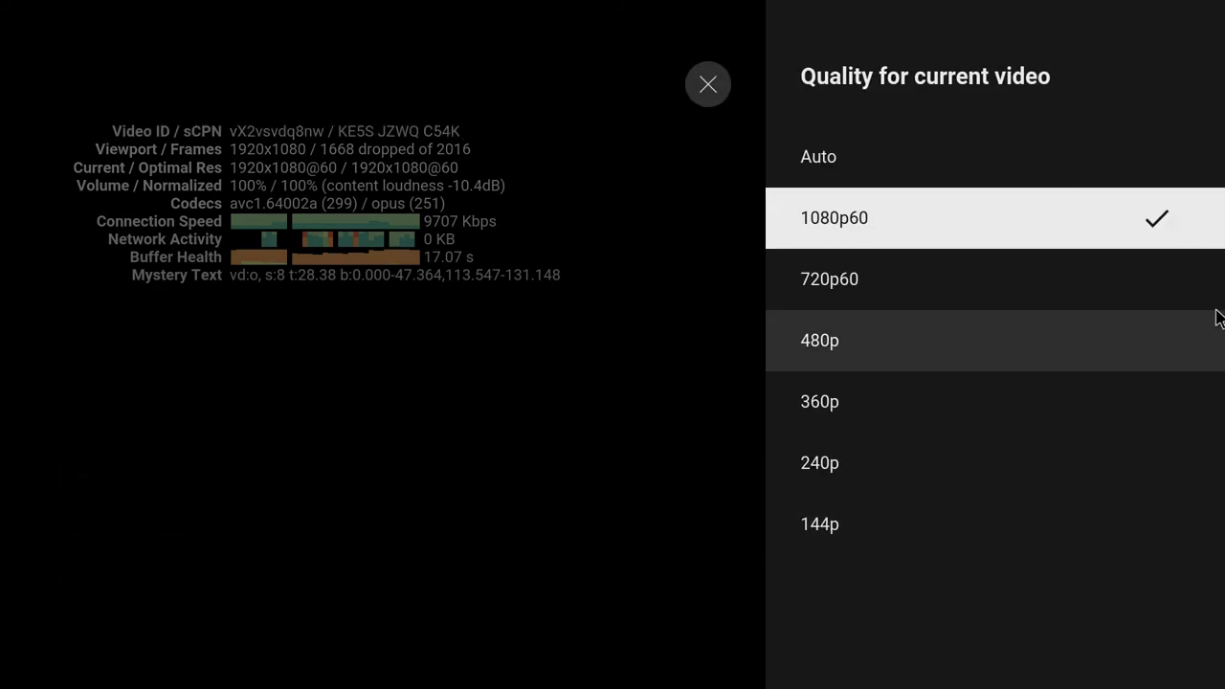
{"action": "left_click", "coordinate": [914, 292]}
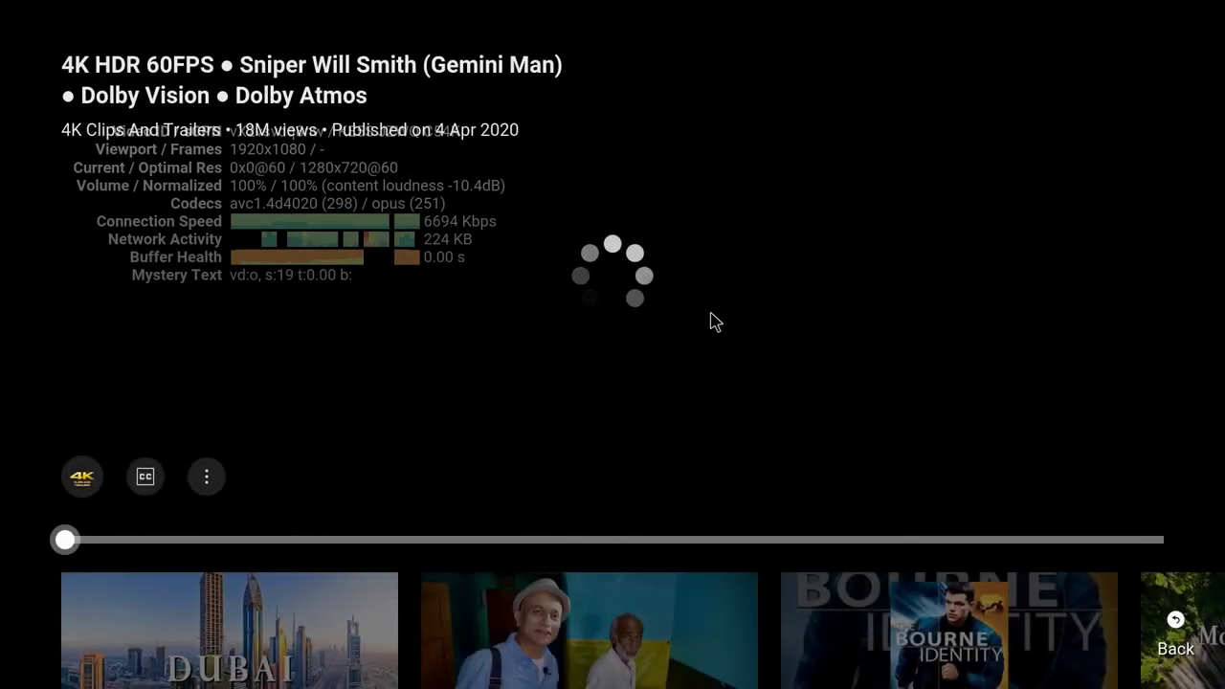